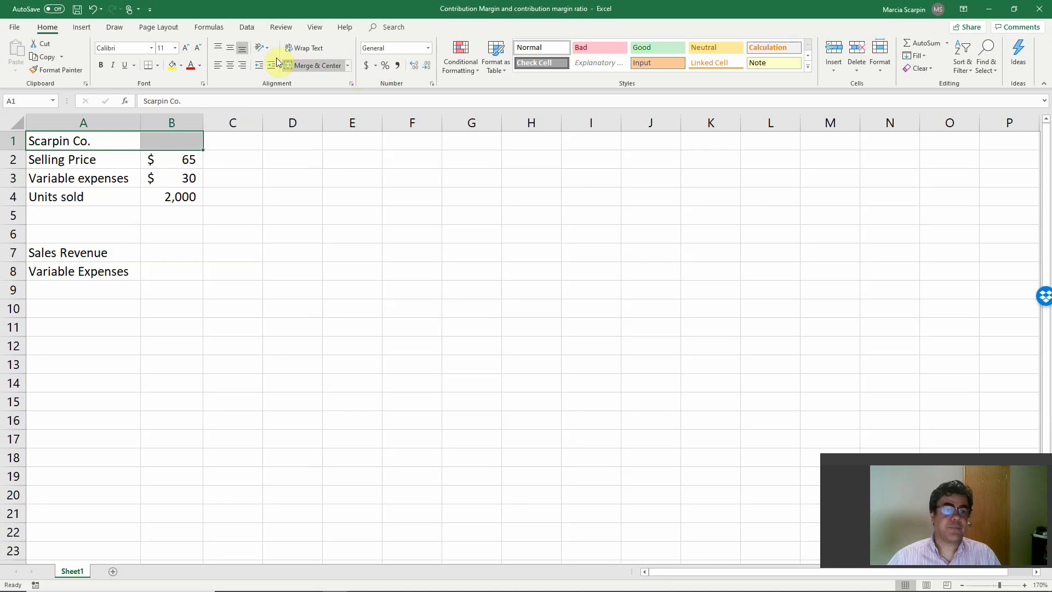
Step: Merge and centre the company title across A1:B1, and enter the headers Total in B6 and Unit in C6
left_click(304, 66)
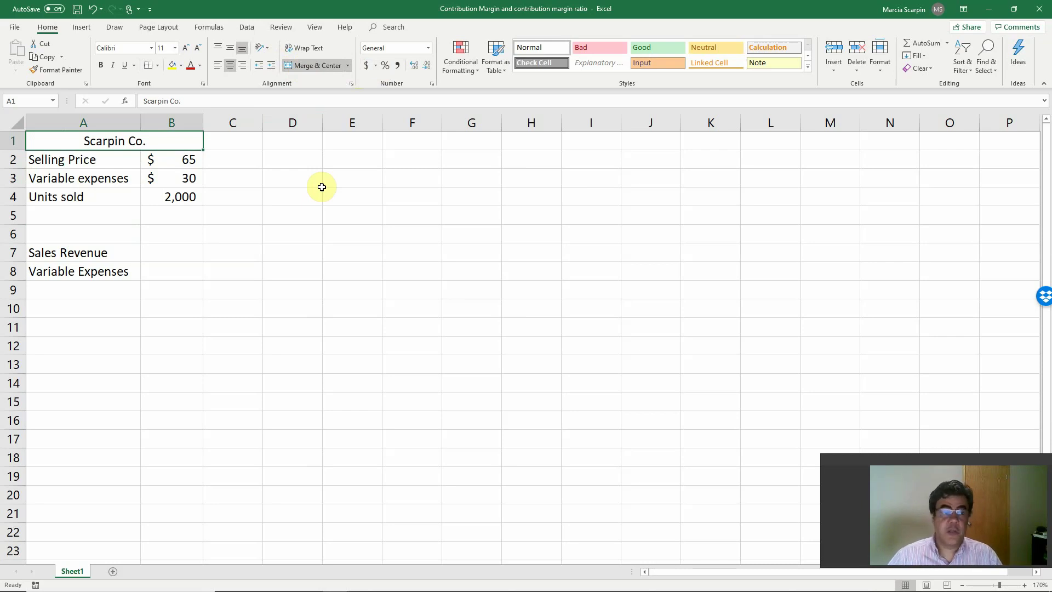
left_click(189, 230)
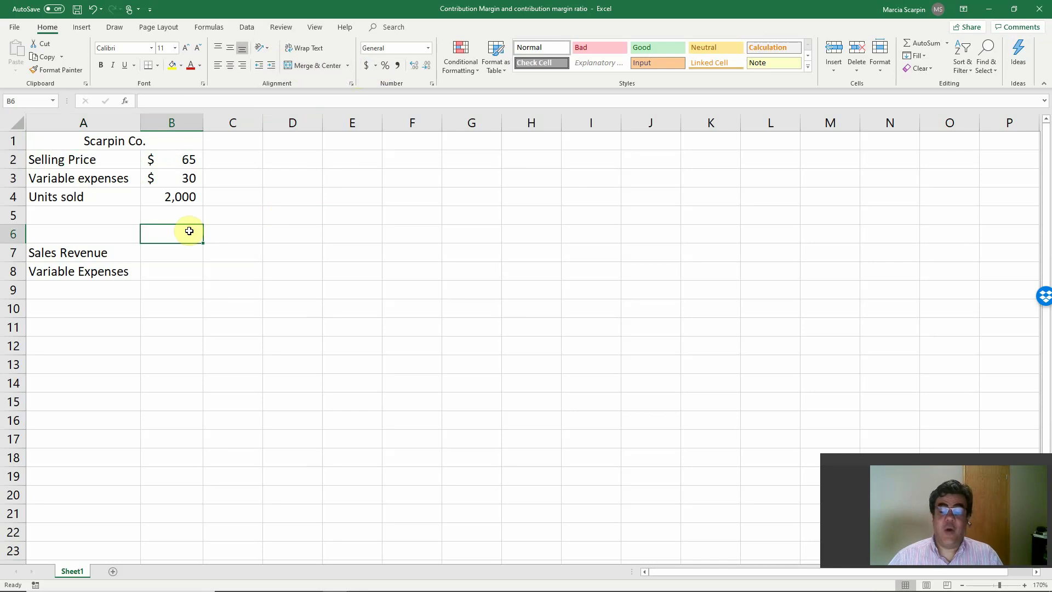
type("Total")
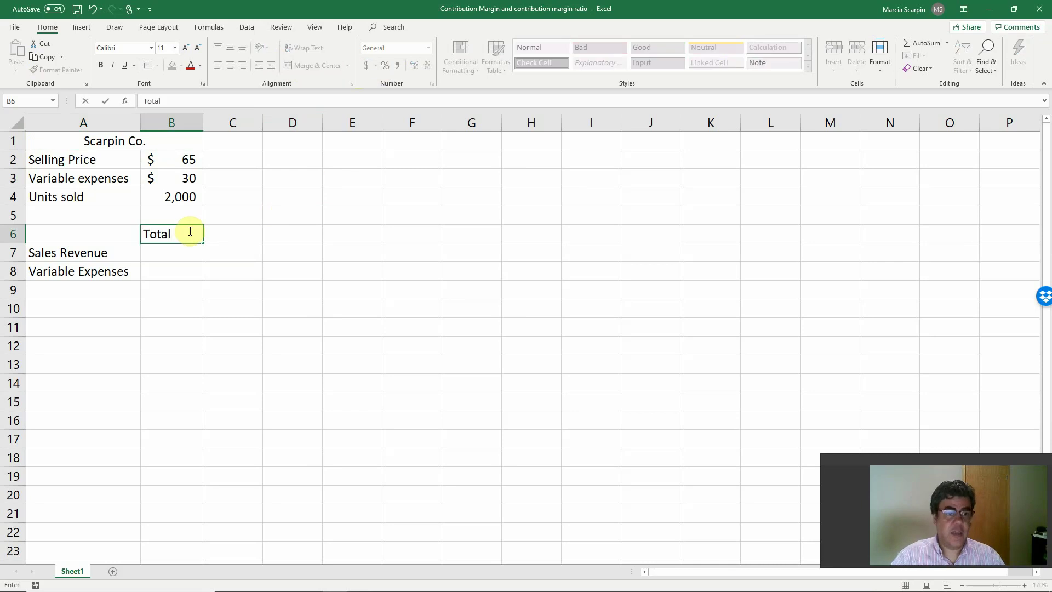
key("Tab")
type("Unit")
key("Return")
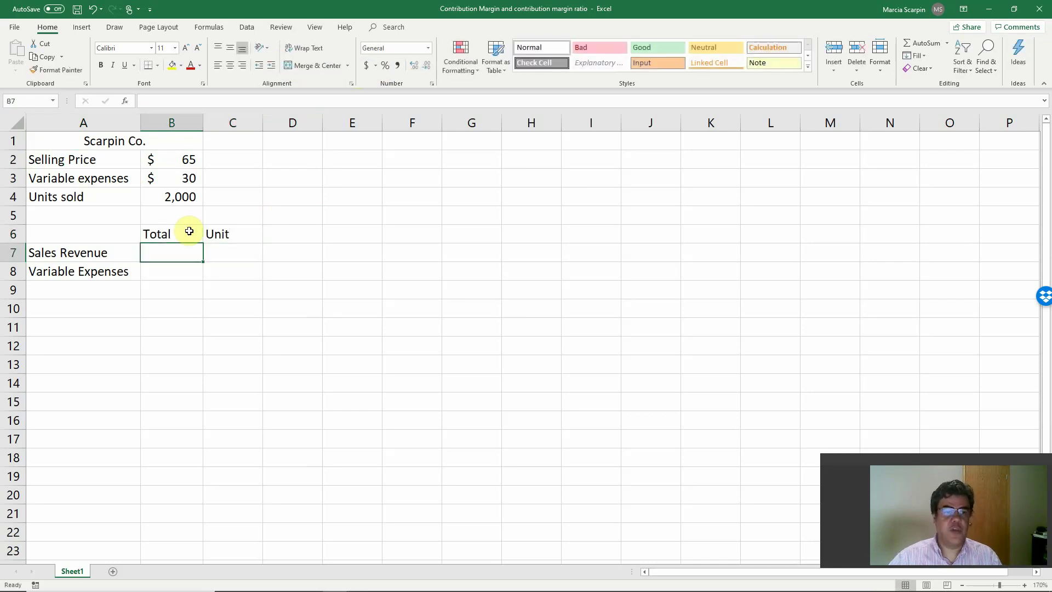
Step: Calculate total sales revenue in B7 by multiplying the selling price in B2 by the units sold in B4
type("+")
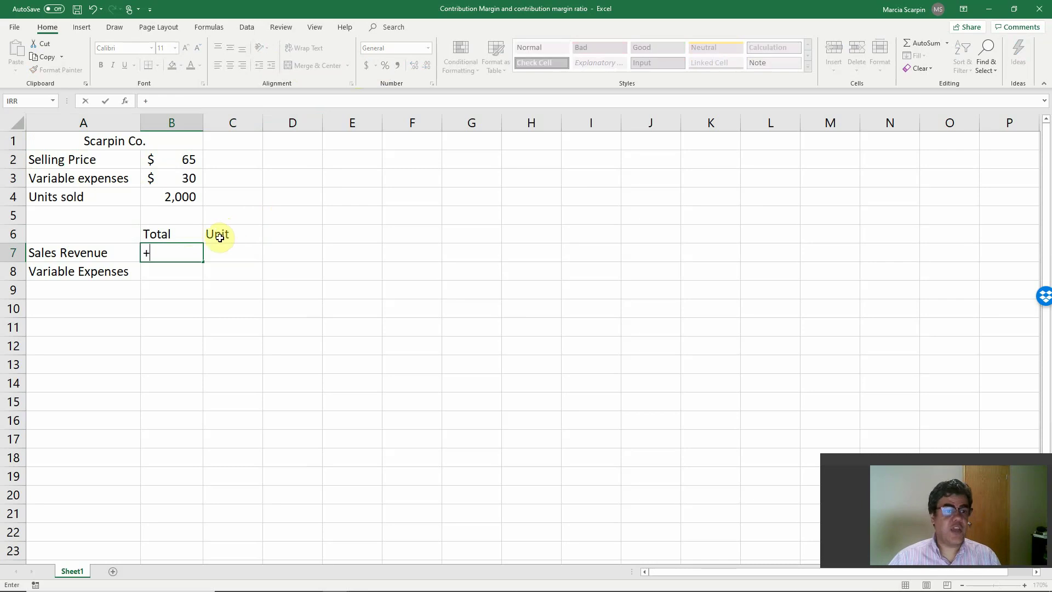
left_click(172, 158)
type("*")
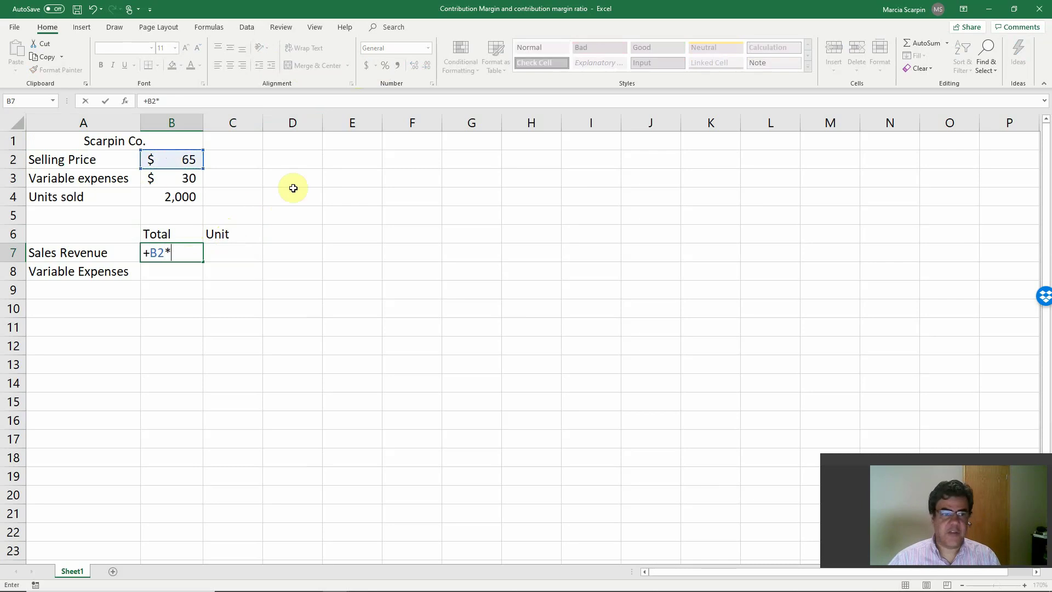
left_click(182, 198)
key("Return")
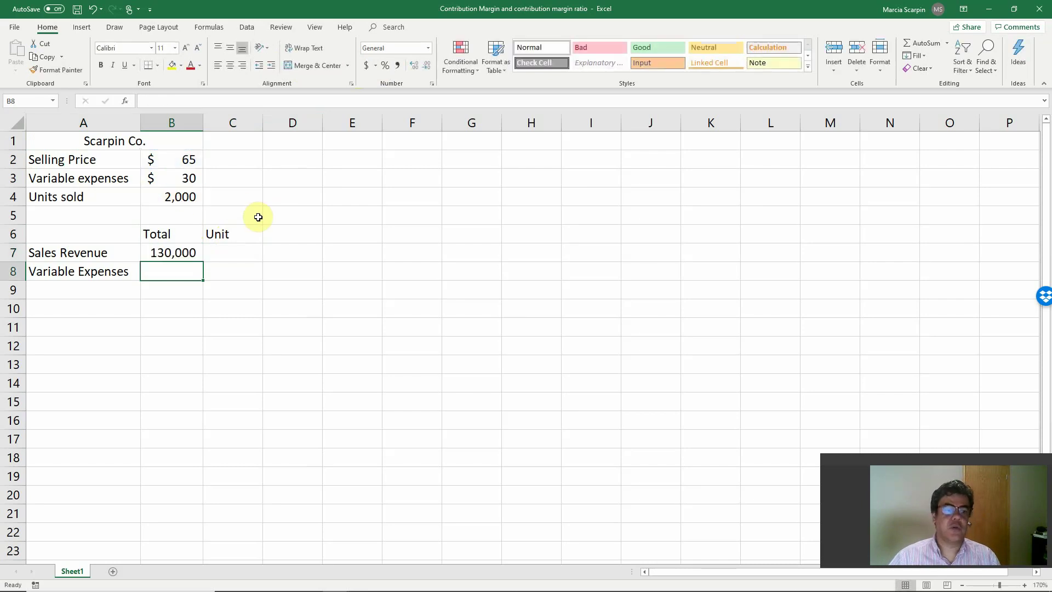
Step: Calculate total variable expenses in B8 by multiplying the unit variable expense in B3 by the units sold in B4
type("+")
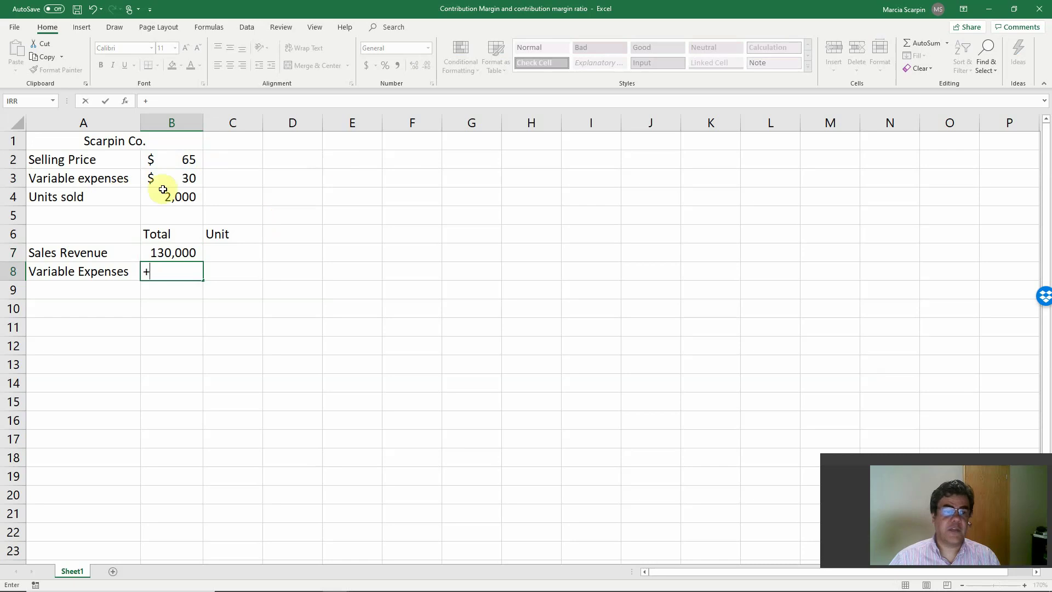
left_click(177, 183)
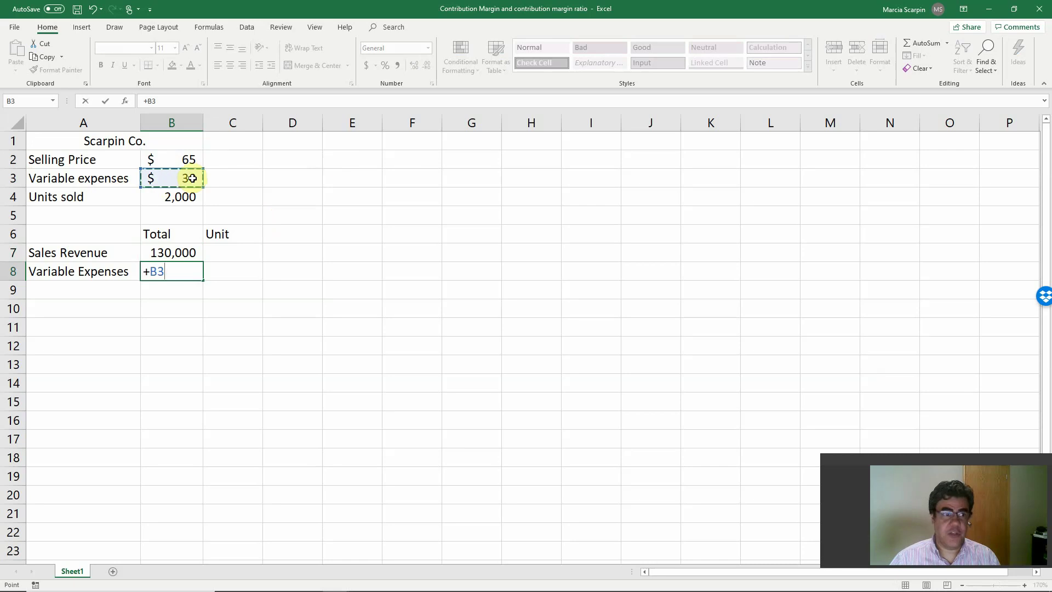
type("*")
left_click(183, 200)
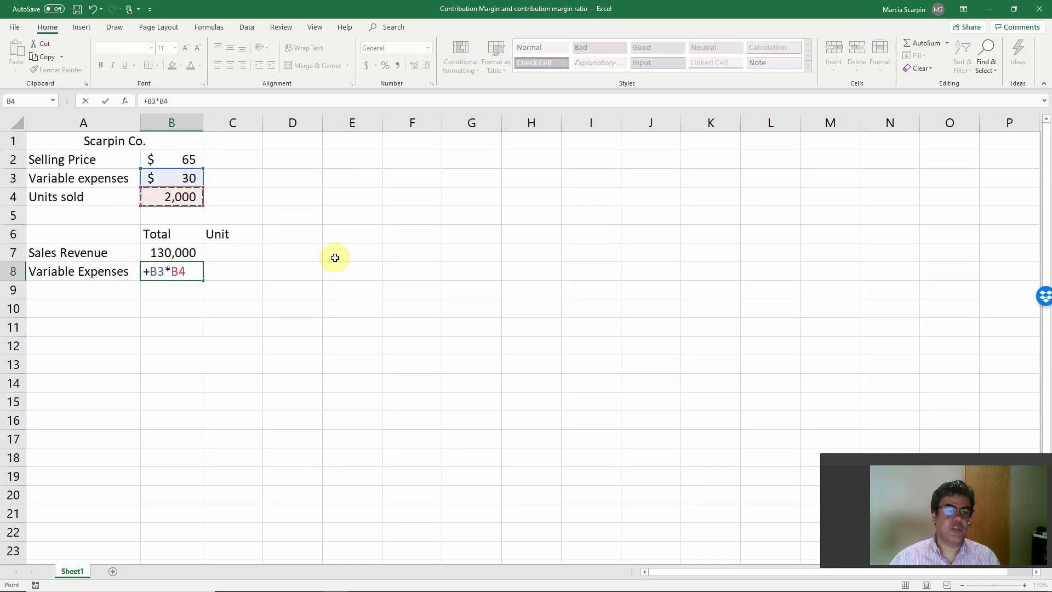
key("Return")
Step: Enter the row label Contribution Margin in A9, below Variable Expenses
key("Left")
type("Con")
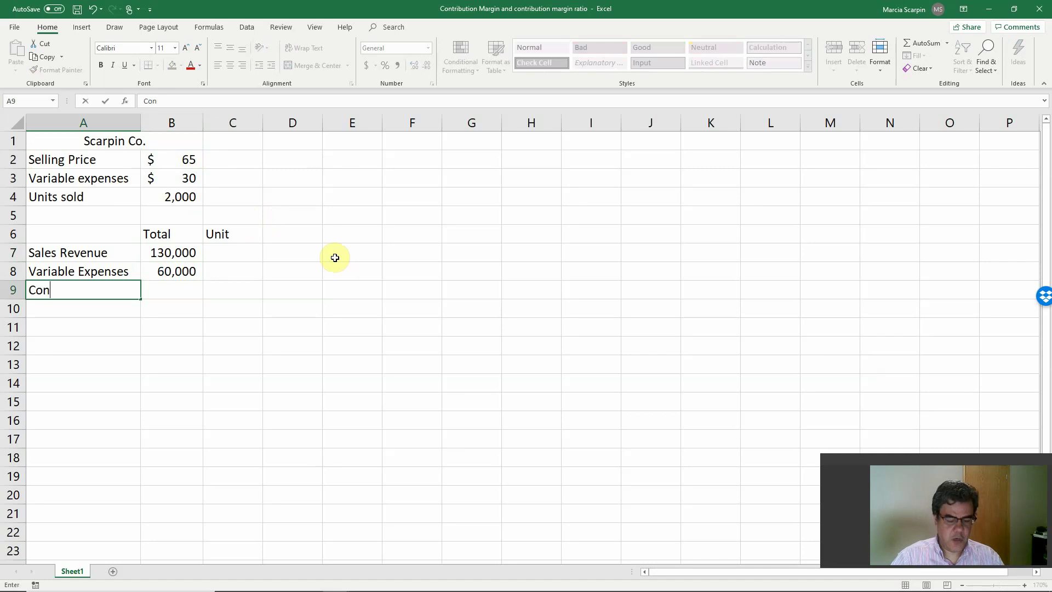
type("tribution Marg")
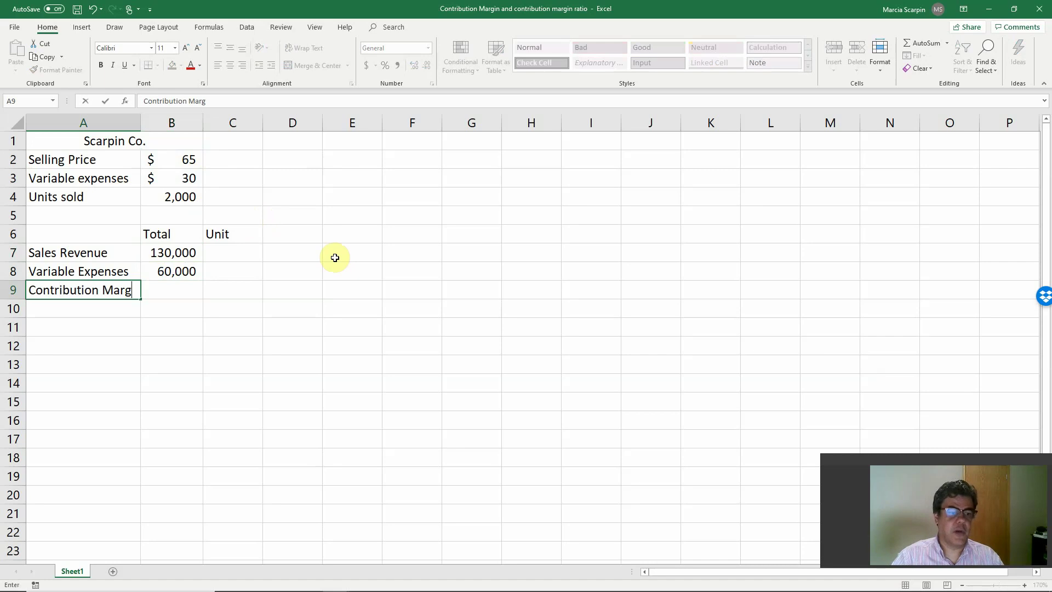
type("in")
key("Tab")
Step: Calculate the total contribution margin in B9 with the formula =B7-B8, and autofit the width of column A
type("=")
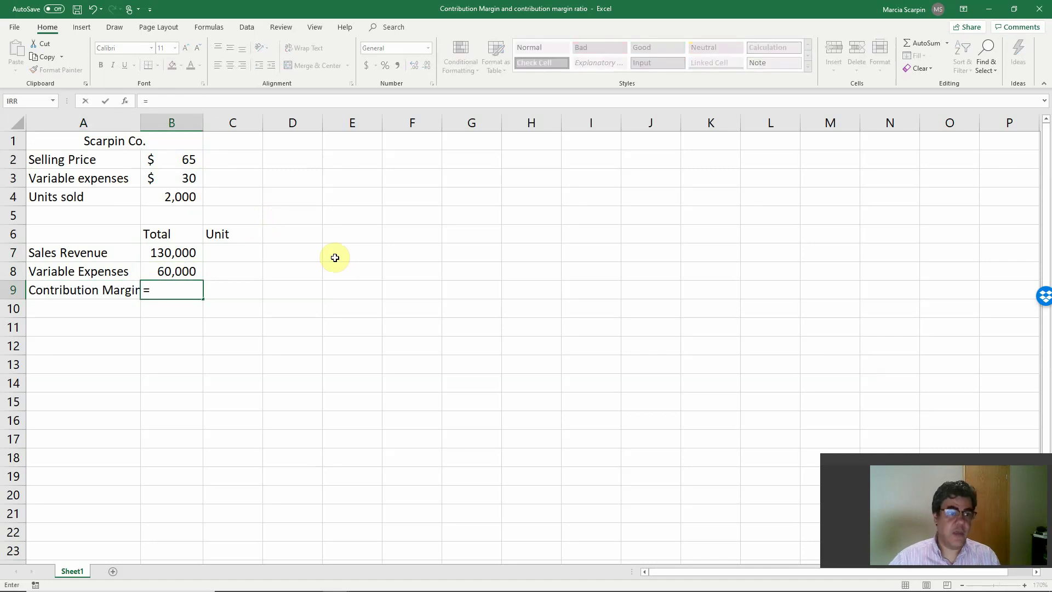
key("Up")
key("Up")
type("-")
key("Up")
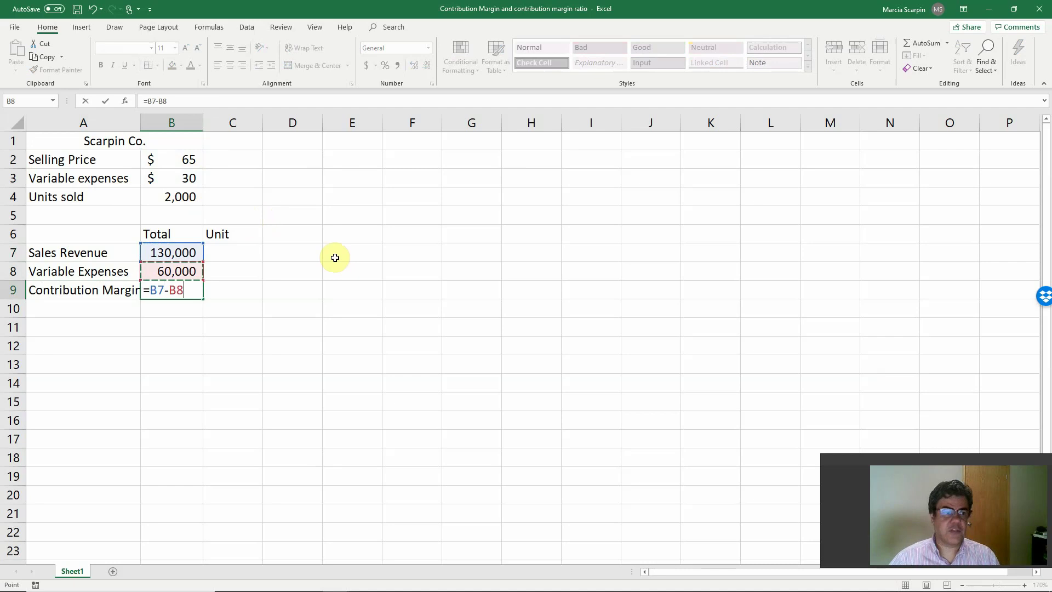
key("Return")
double_click(143, 117)
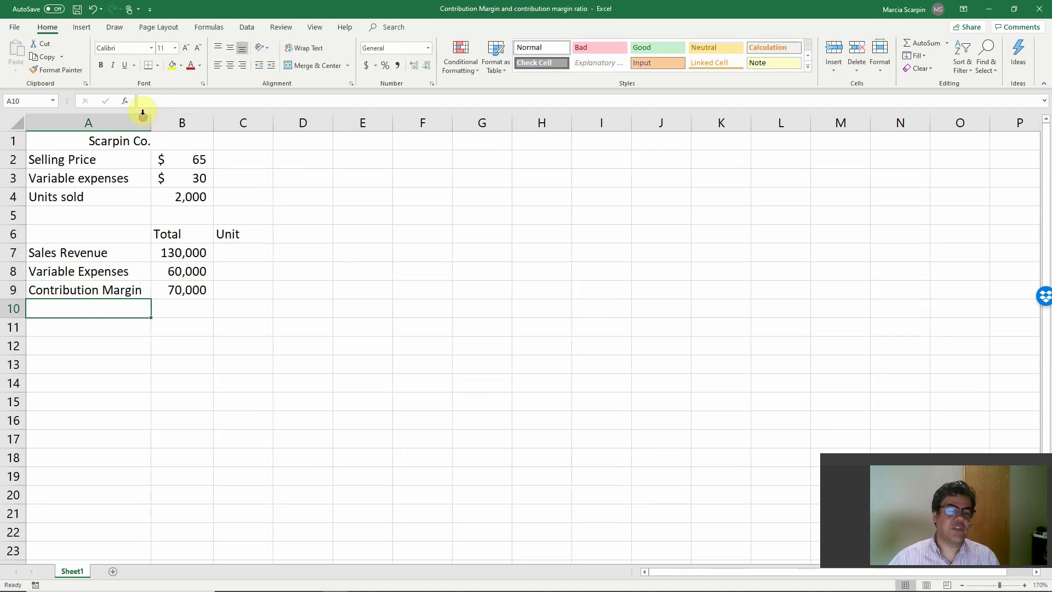
Step: Fill the Unit column by linking C7 to the selling price in B2 and C8 to the variable expenses in B3
left_click(234, 256)
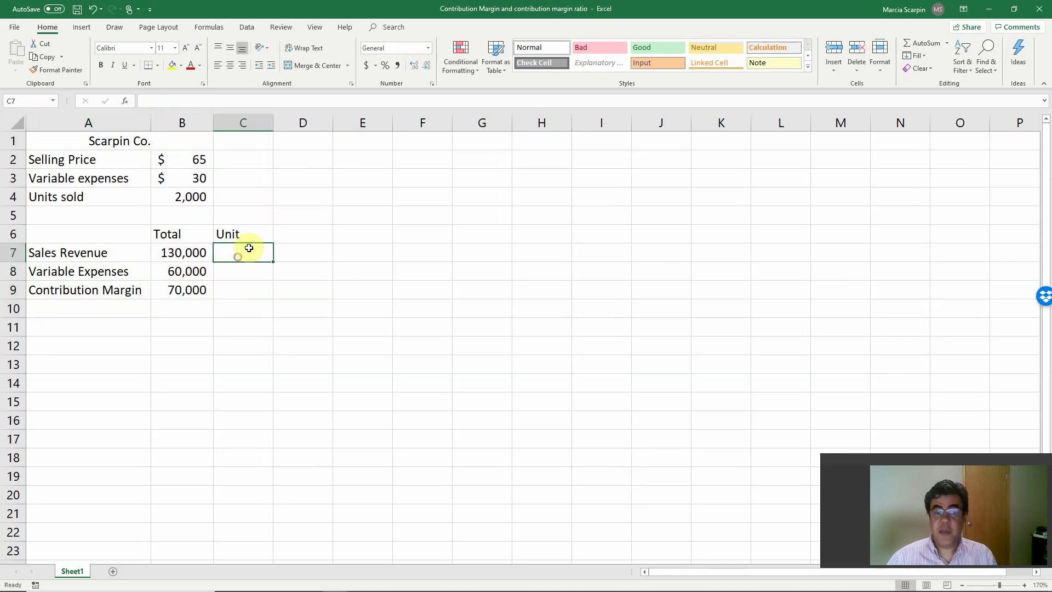
type("+")
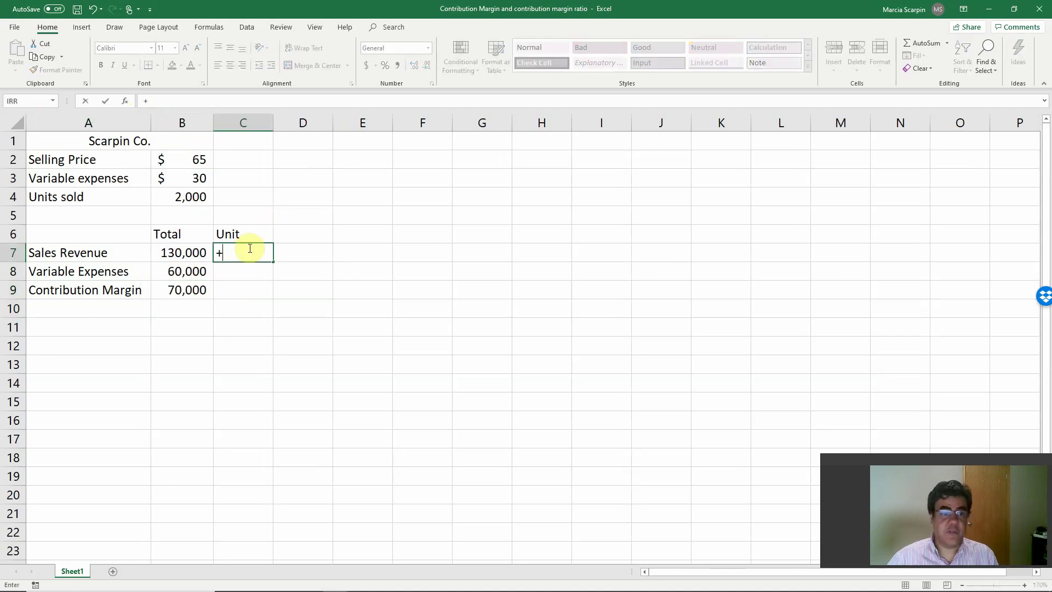
left_click(180, 161)
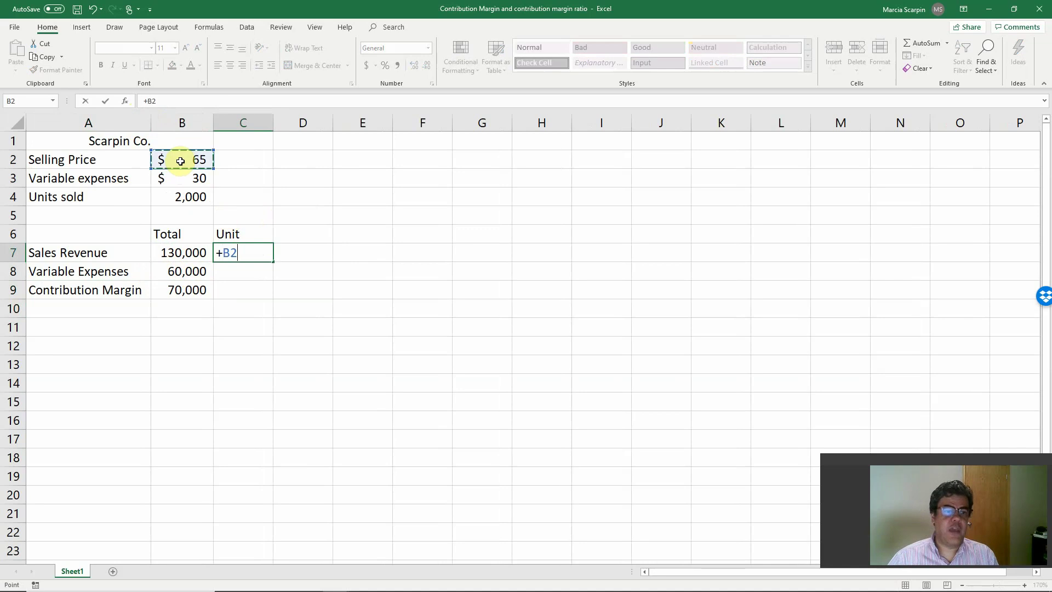
key("Return")
type("+")
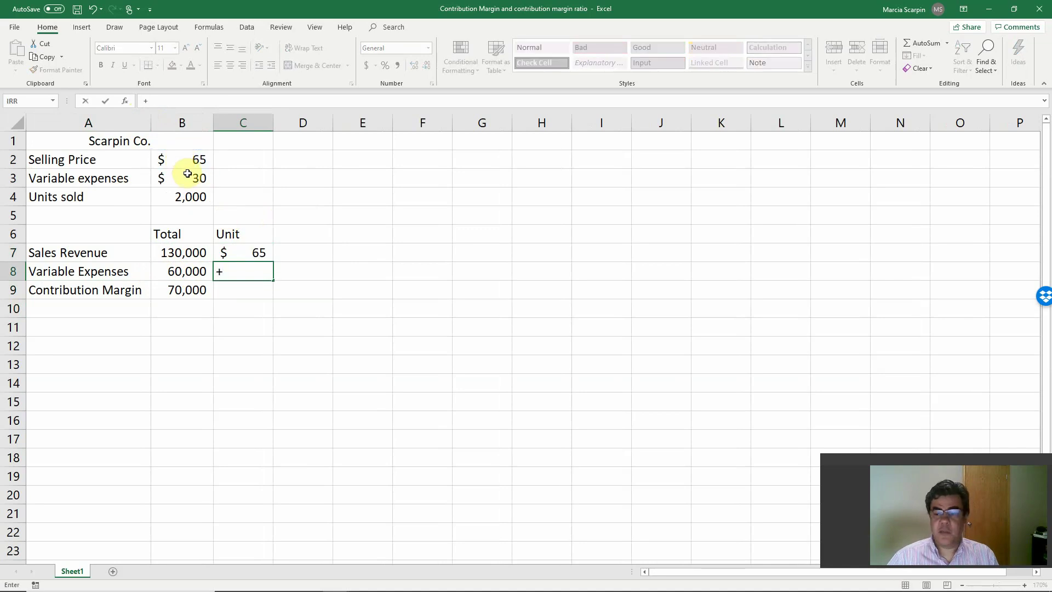
left_click(190, 179)
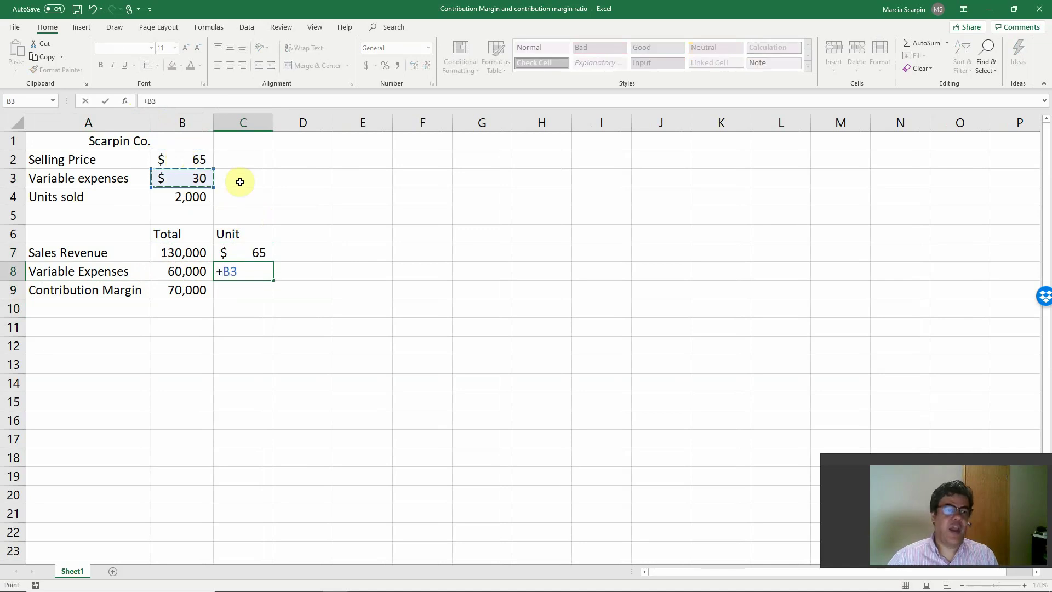
key("Return")
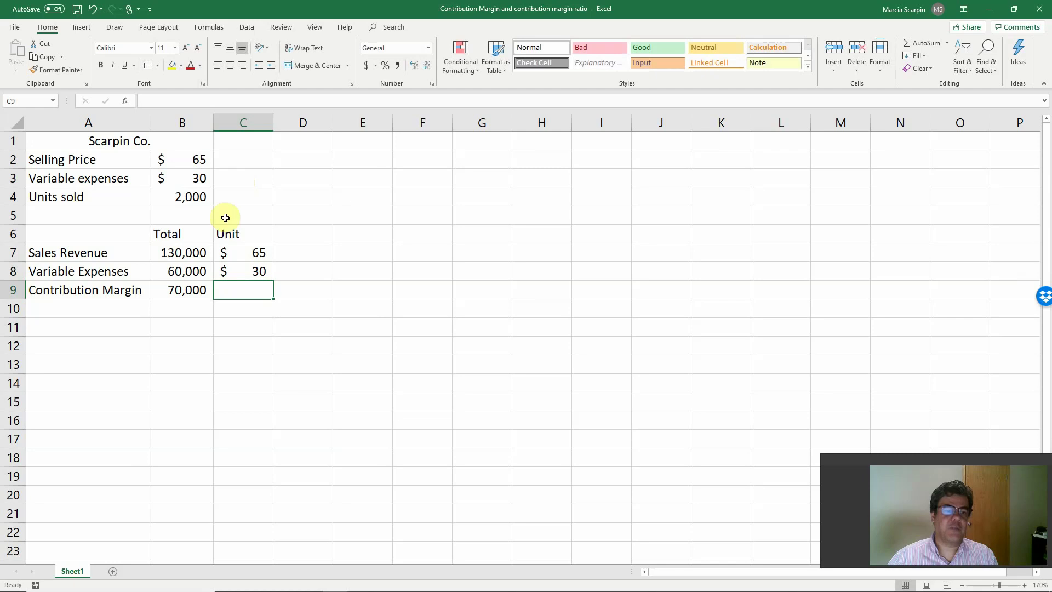
Step: Copy the dollar format of B3 onto the totals in B7:B9, and autofit the width of column B
left_click(197, 290)
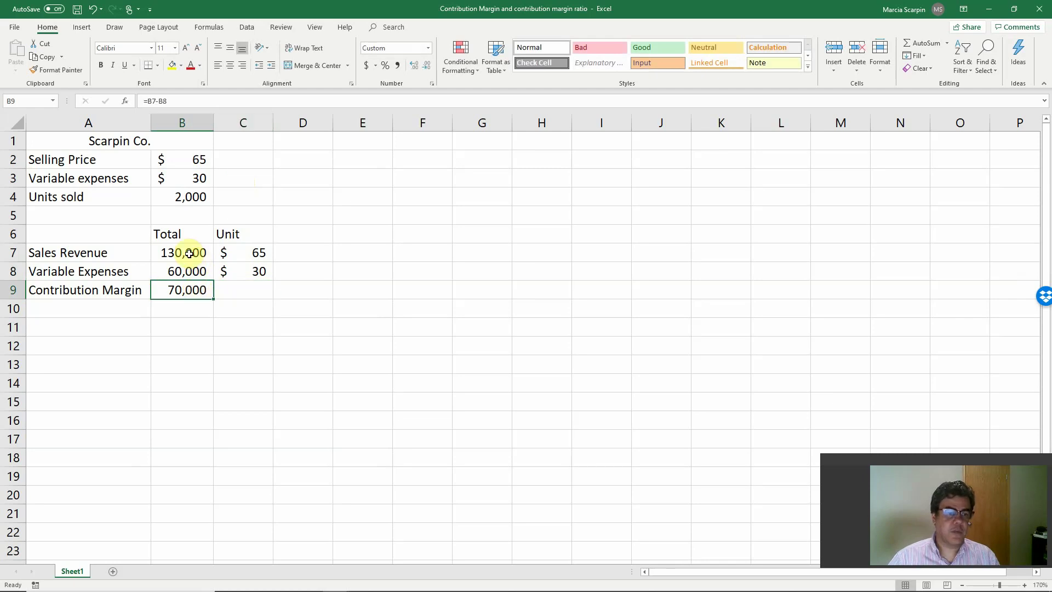
left_click_drag(189, 253, 188, 287)
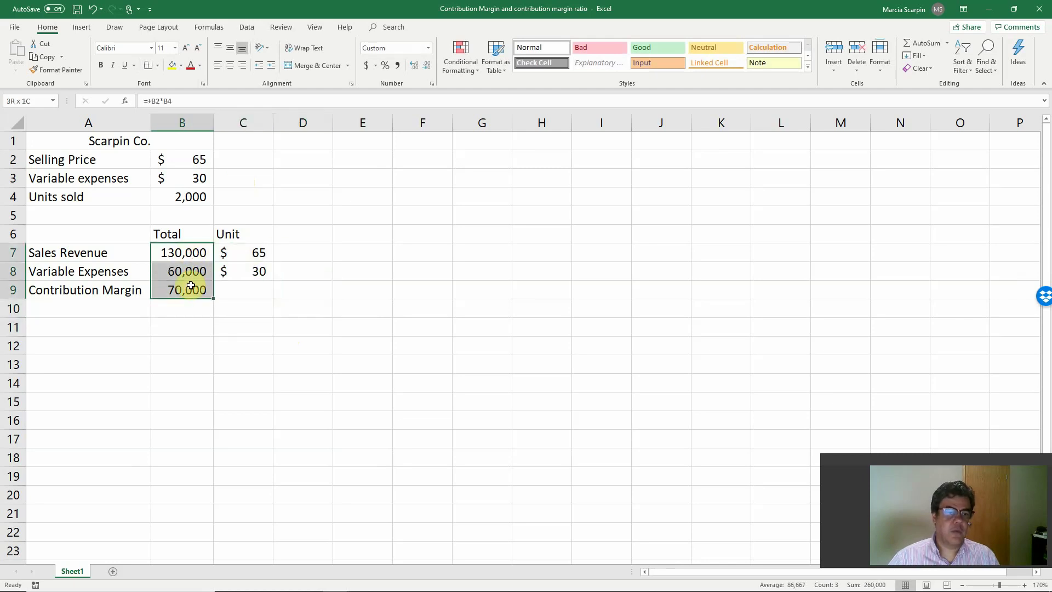
left_click(176, 180)
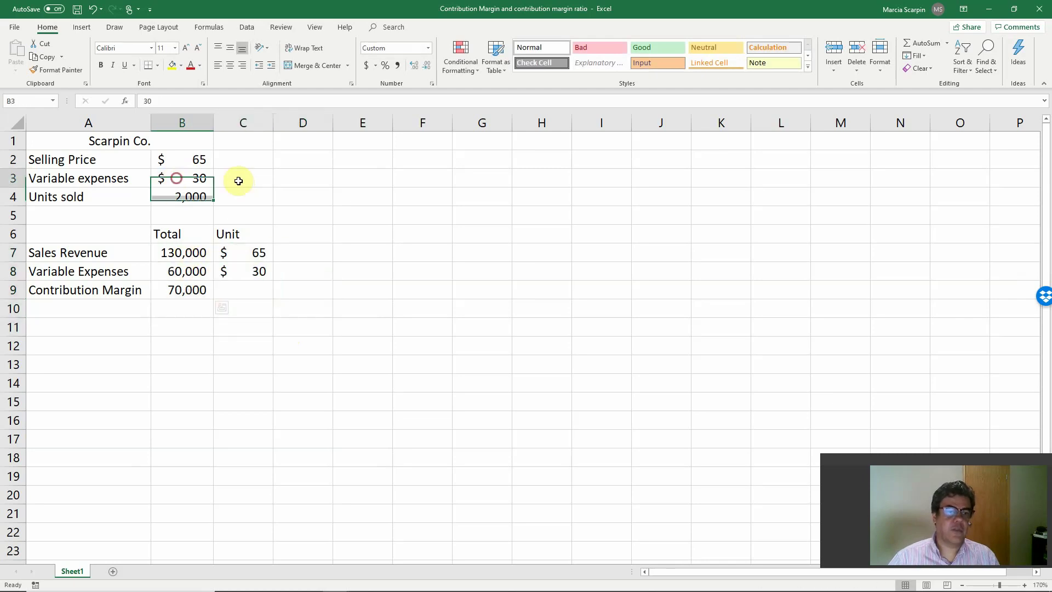
left_click(60, 69)
mouse_move(183, 252)
left_mouse_down()
mouse_move(253, 281)
mouse_move(187, 291)
left_mouse_up()
left_click(187, 290)
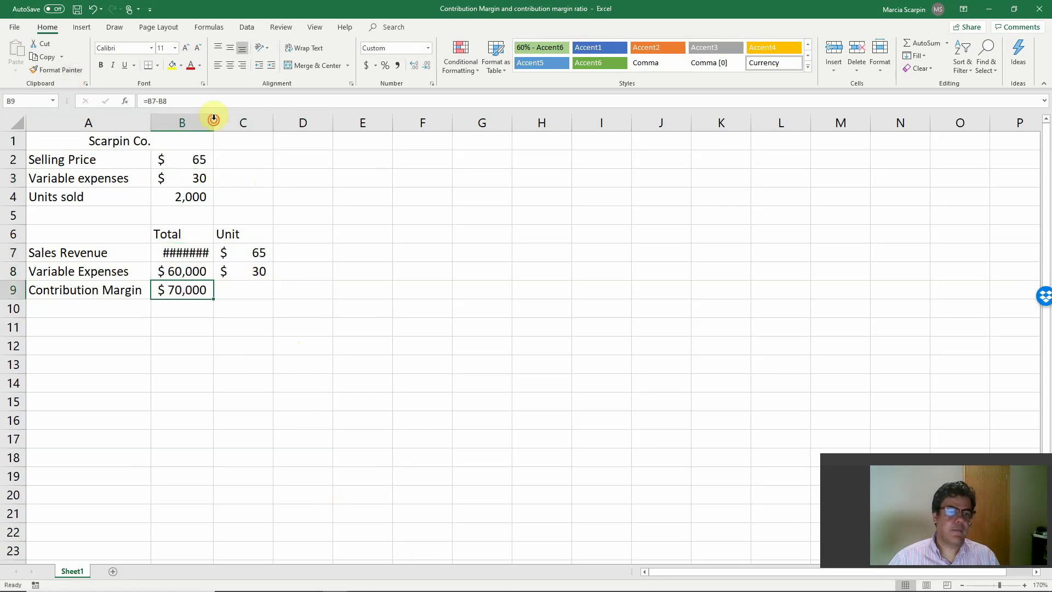
double_click(213, 117)
Step: Copy the contribution margin formula from B9 into C9 for the Unit column
left_click(199, 292)
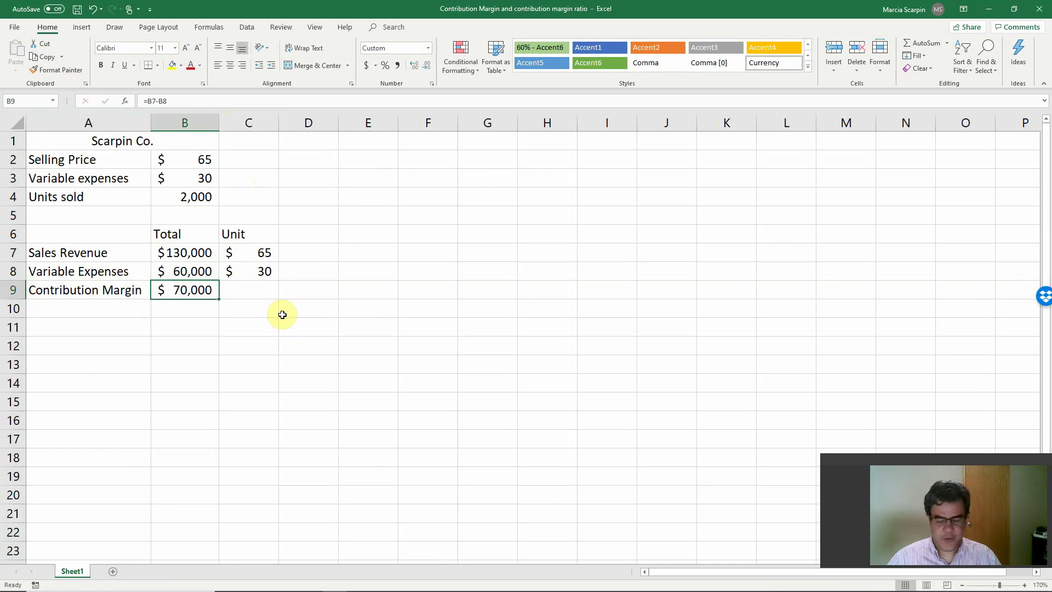
key("ctrl+c")
key("Right")
key("Return")
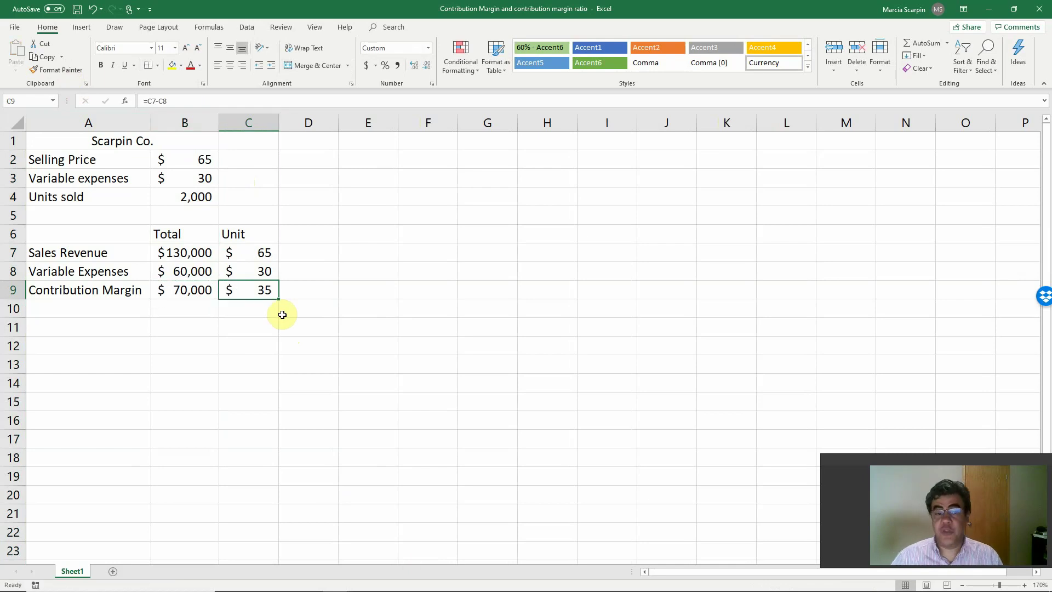
Step: Add a row labelled Unit sold in A10, and link B10 to the units sold in B4
key("Down")
key("Left")
key("Left")
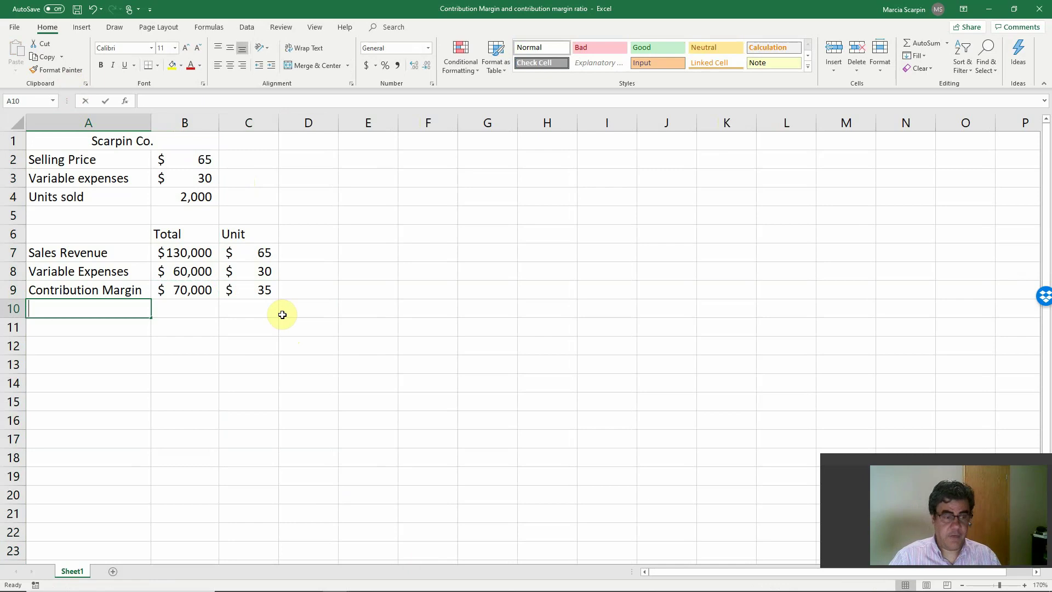
type("Unit sold")
key("Tab")
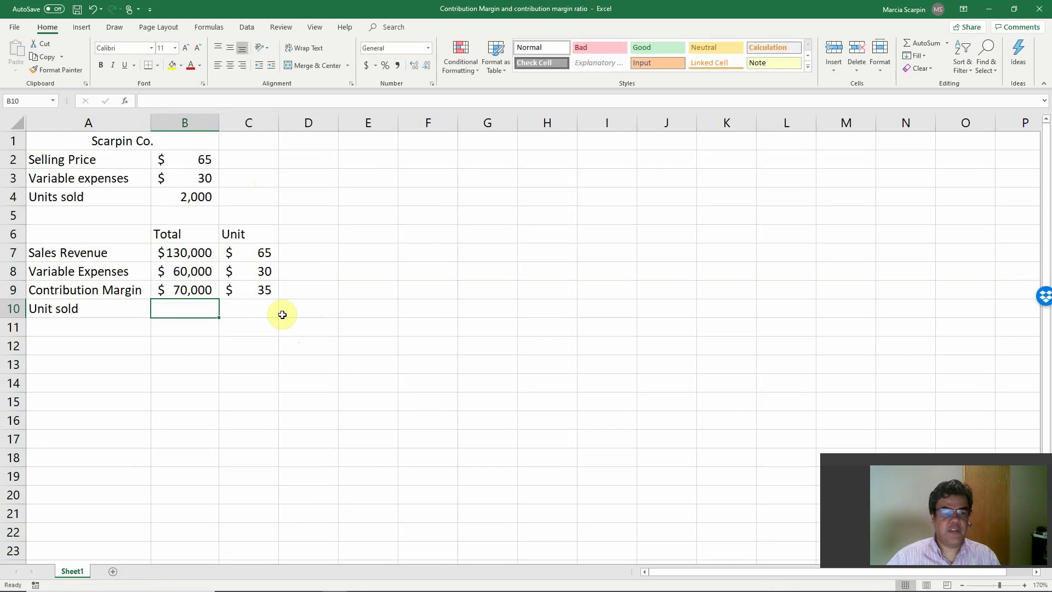
type("+")
left_click(217, 193)
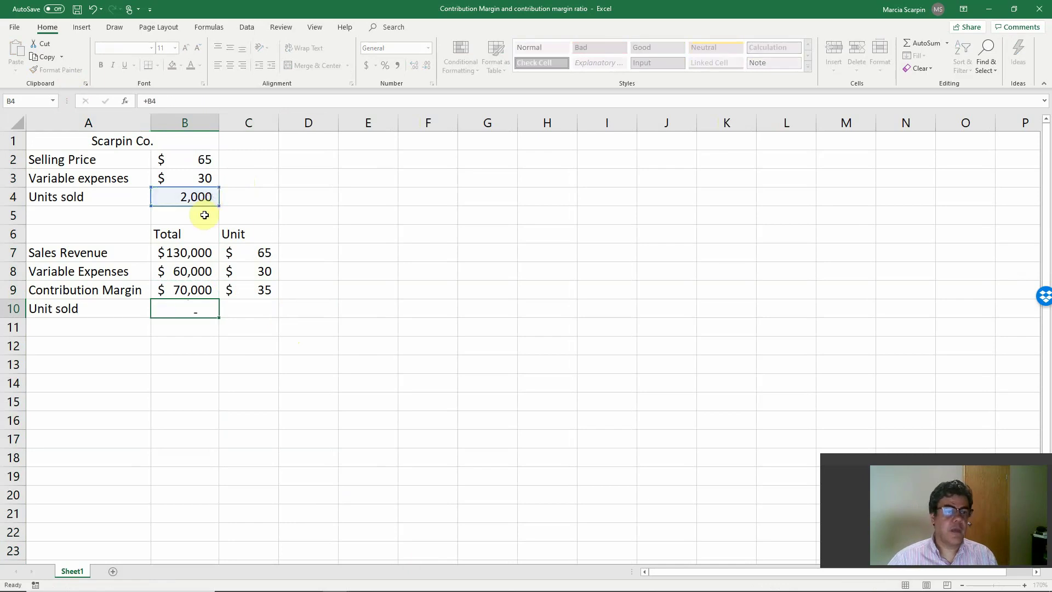
key("Return")
Step: Enter the label Unit Contribution Margin in A11, and autofit column A to the longer text
type("Unit Con")
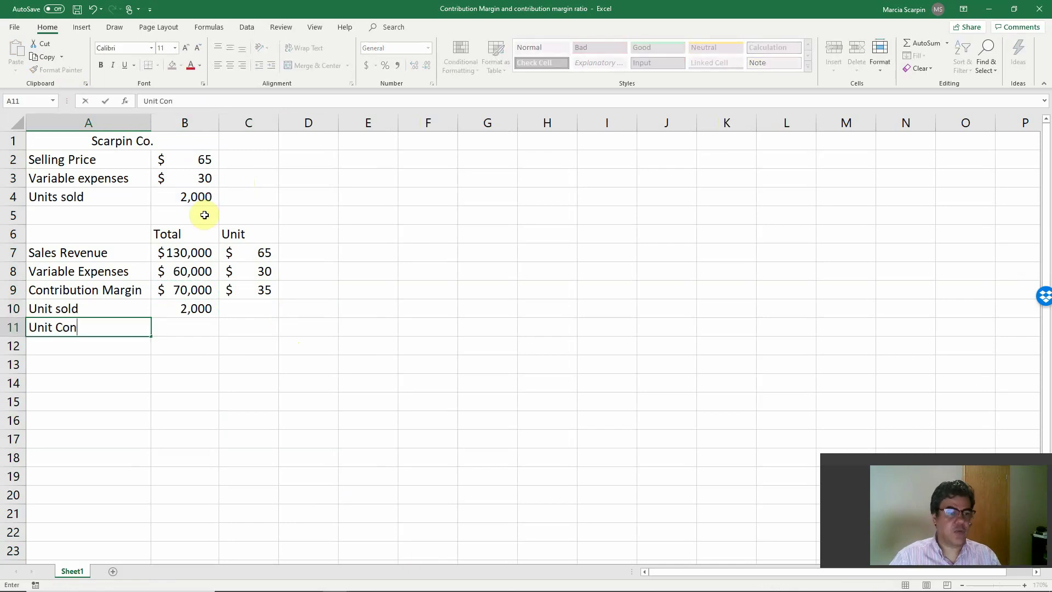
type("tribution Margin")
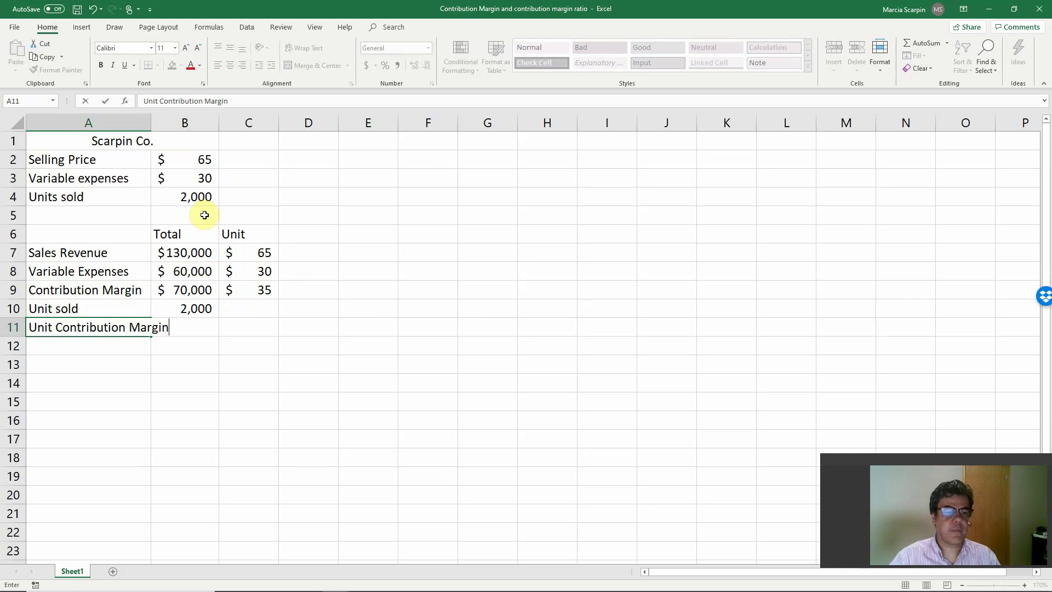
key("Return")
double_click(151, 116)
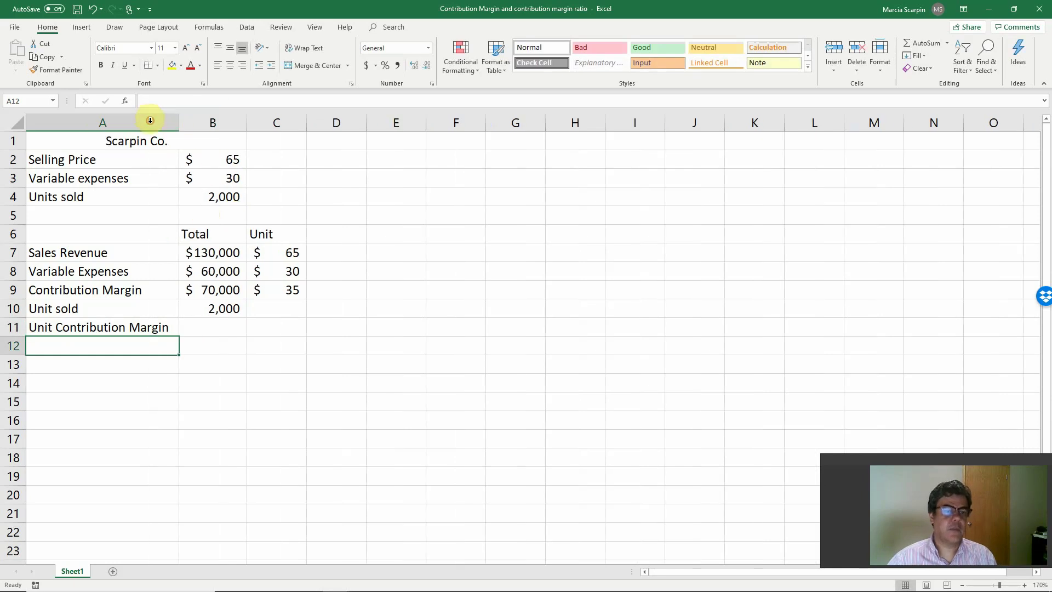
Step: Calculate the unit contribution margin in B11 by dividing the contribution margin in B9 by the units sold in B10
key("Up")
key("Right")
type("+")
key("Up")
key("Up")
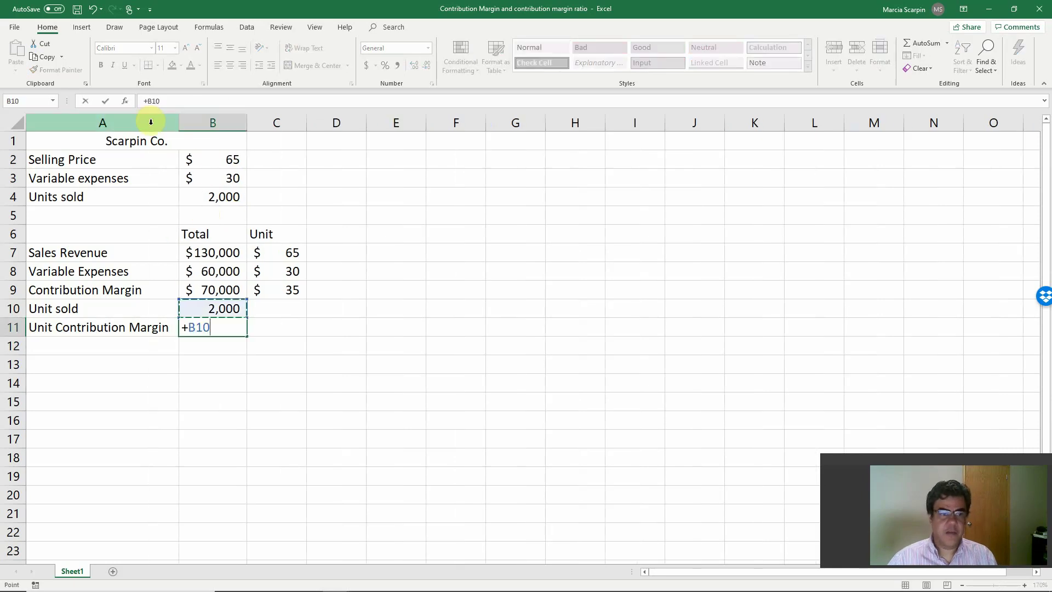
type("/")
key("Up")
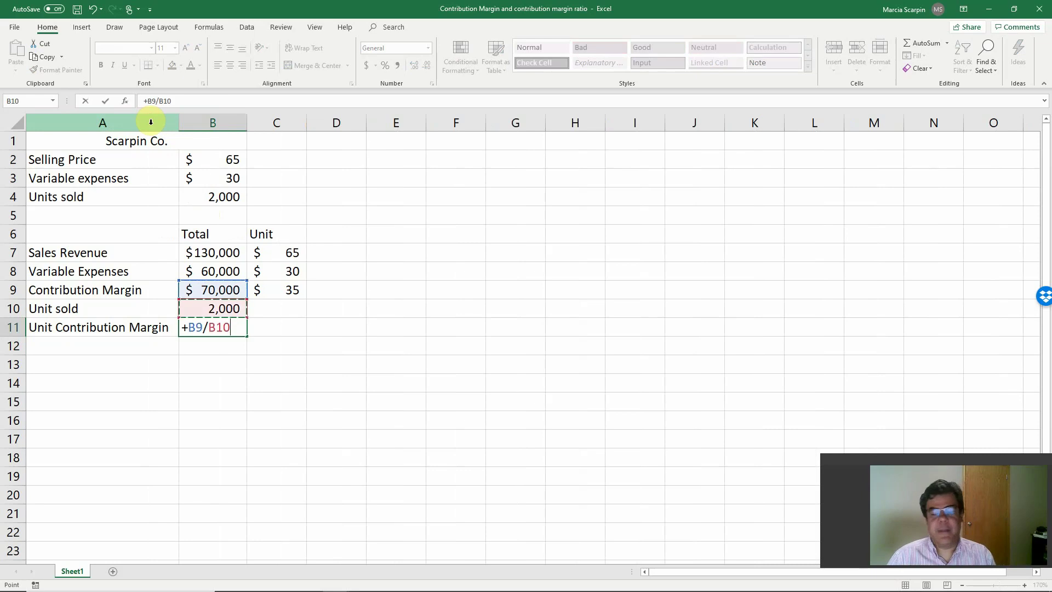
key("Return")
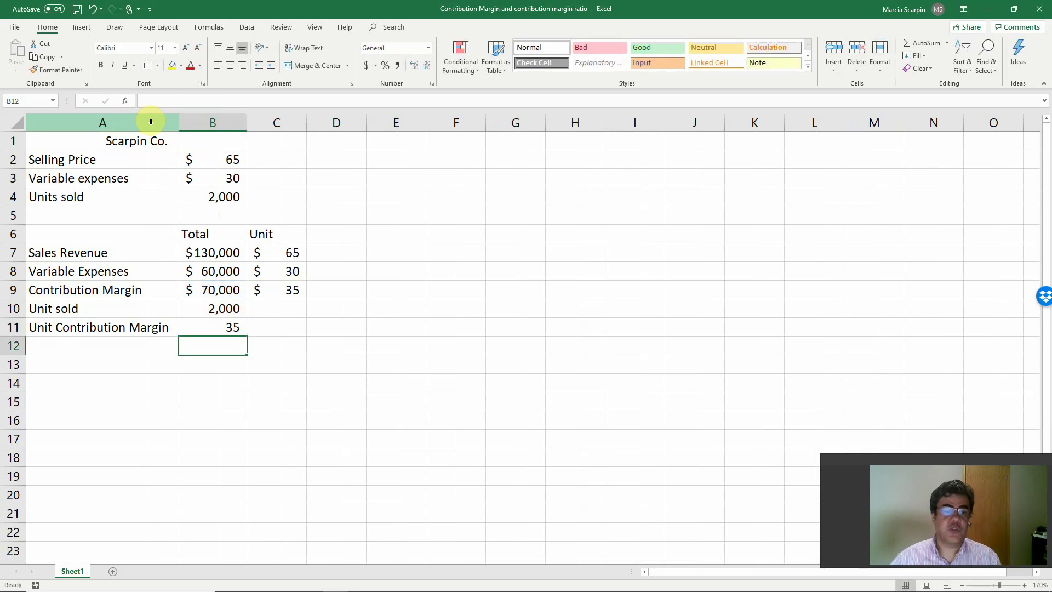
Step: Copy the dollar format of B9 onto the unit contribution margin in B11
left_click(222, 290)
left_click(69, 68)
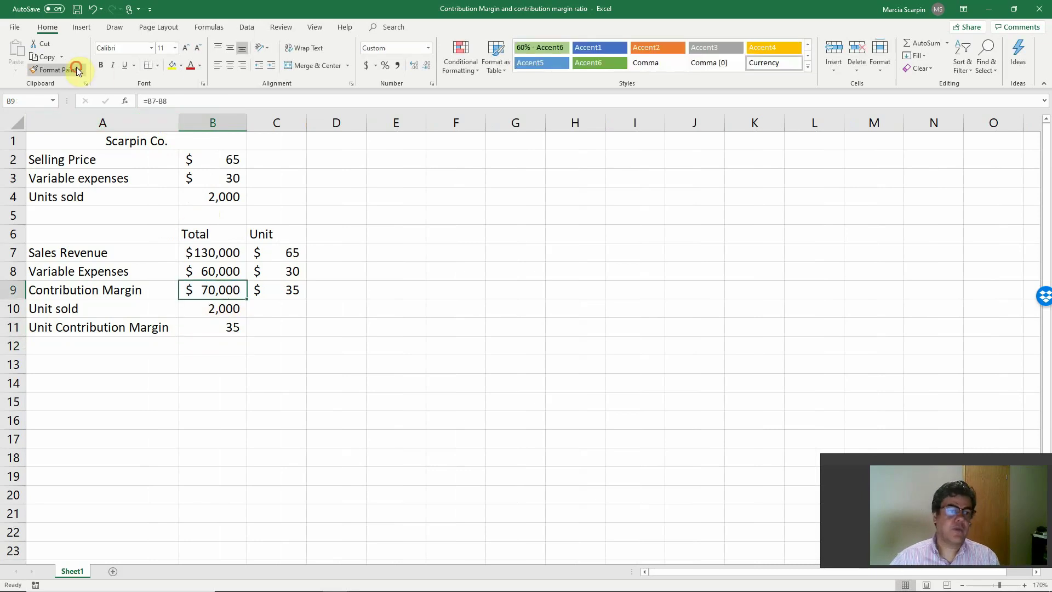
left_click(211, 326)
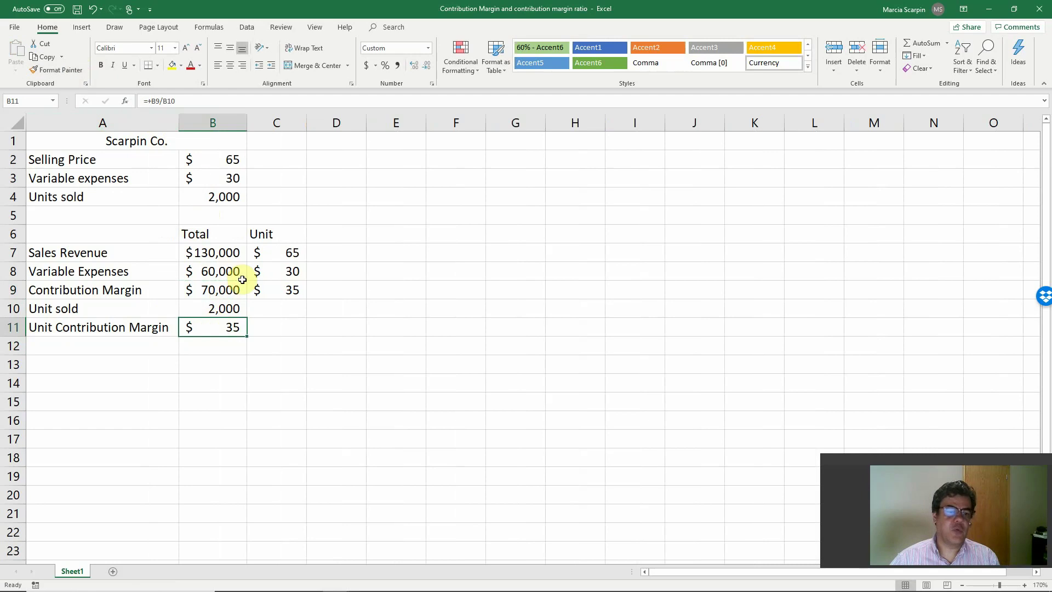
Step: Highlight the unit contribution margin results in B11 and C9 with yellow fill
left_click(172, 64)
left_click(297, 295)
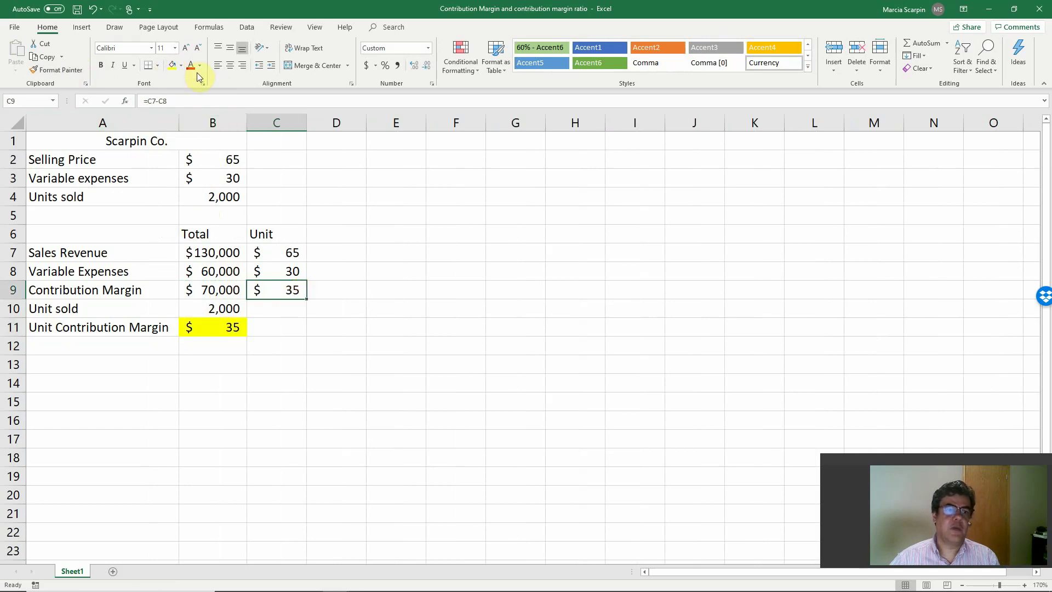
left_click(172, 64)
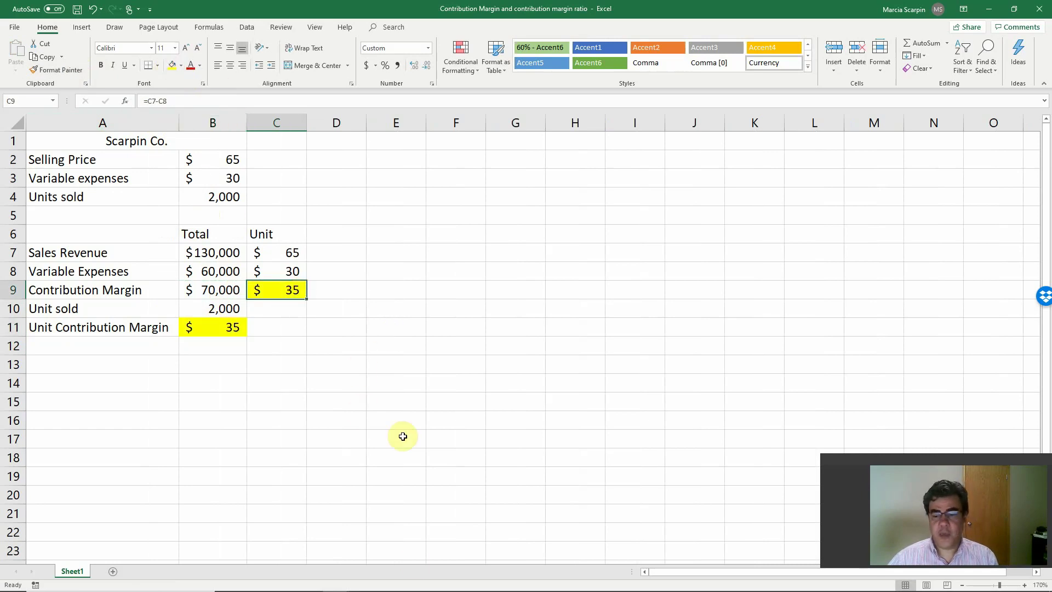
Step: Switch to the PowerPoint slide show and advance to the Contribution Margin Ratio slide to read its formulas
mouse_move(383, 585)
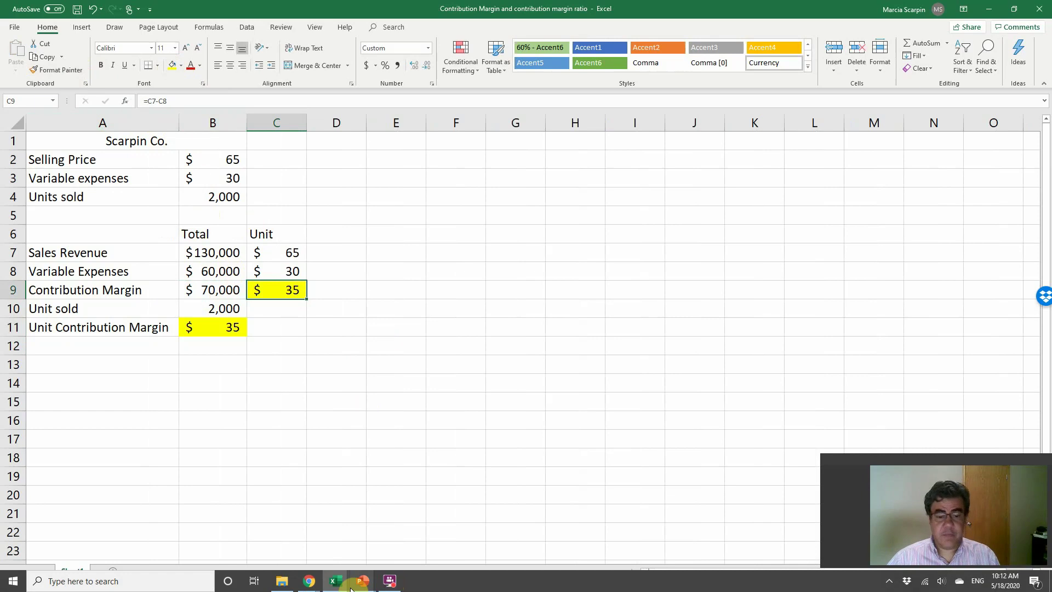
left_click(422, 548)
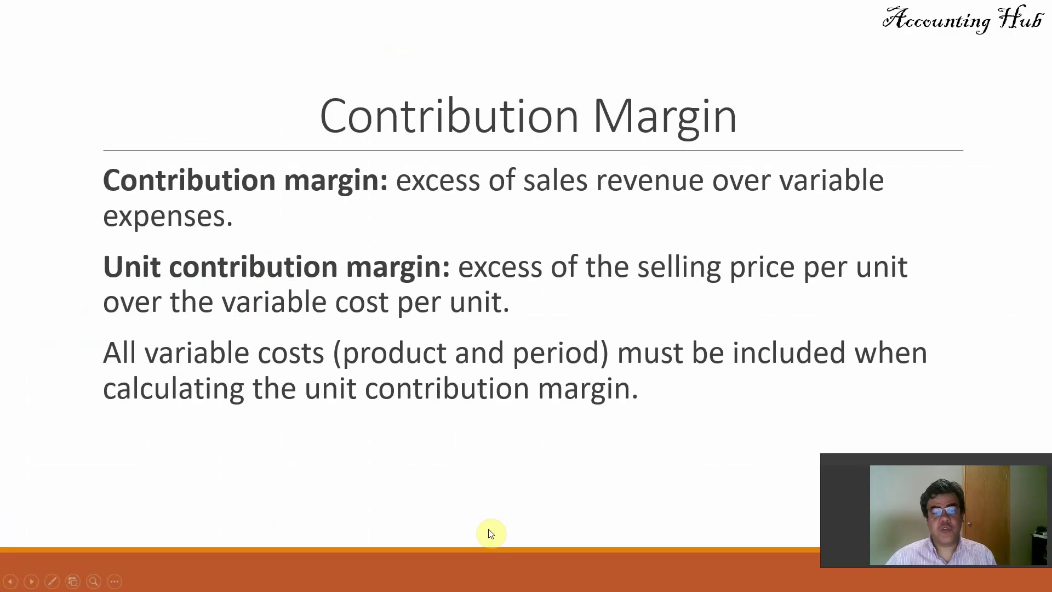
left_click(491, 534)
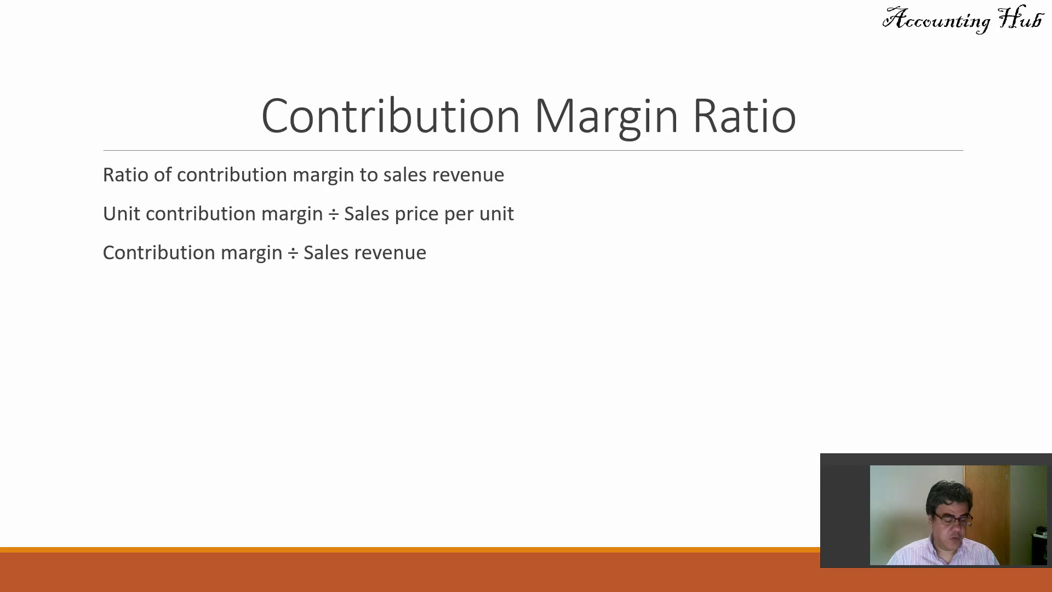
Step: Switch back to the Excel workbook and enter the label Contribution Margin Ratio in A13
key("alt+Tab")
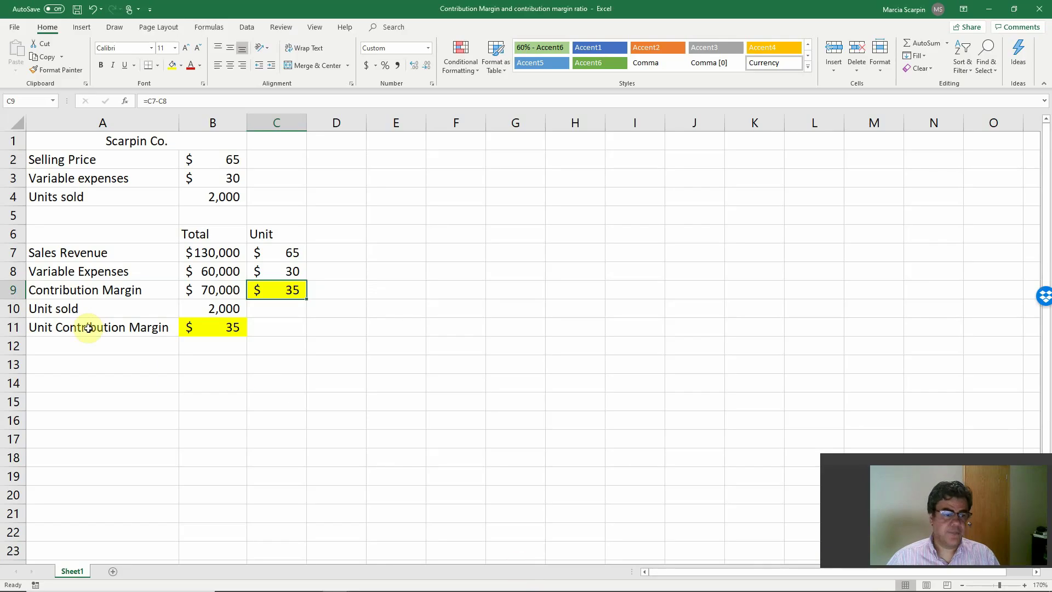
left_click(100, 365)
type("Cont")
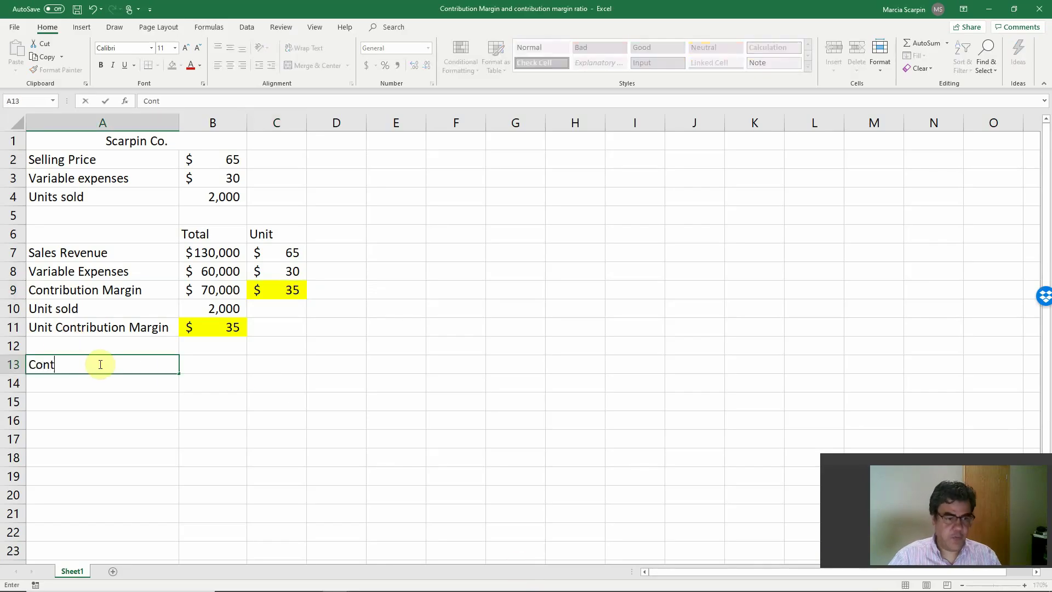
type("ribution Margin Ratio")
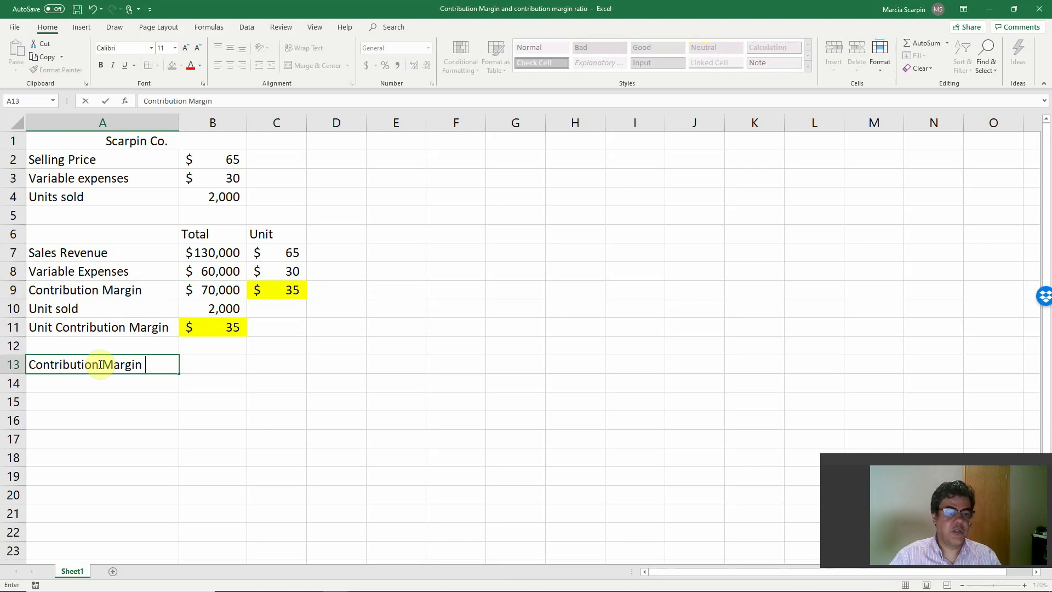
key("Tab")
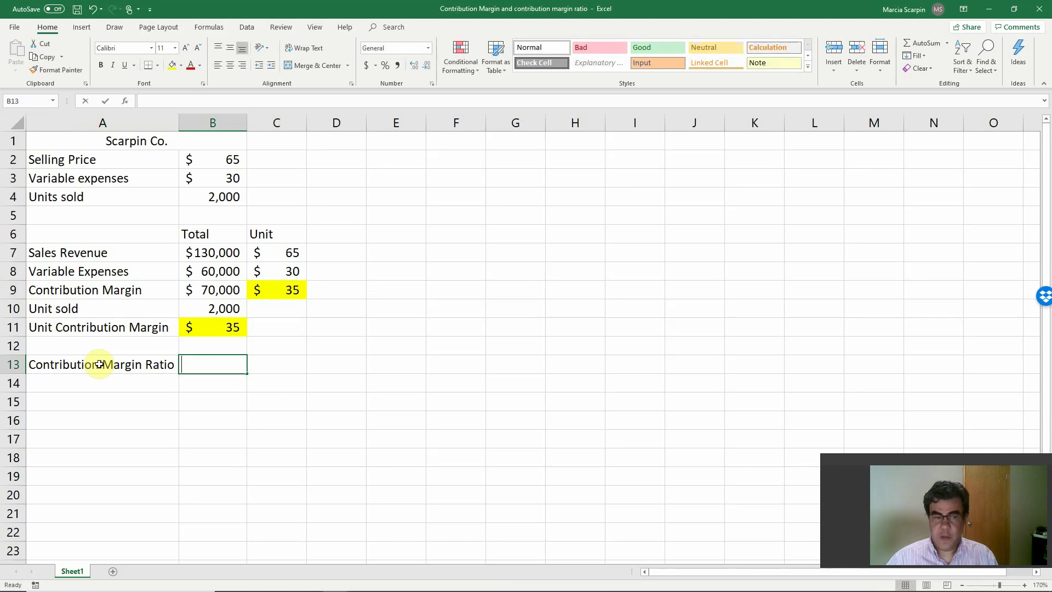
Step: Calculate the total contribution margin ratio in B13 by dividing the contribution margin in B9 by the sales revenue in B7
type("+")
key("Up")
key("Up")
key("Up")
key("Up")
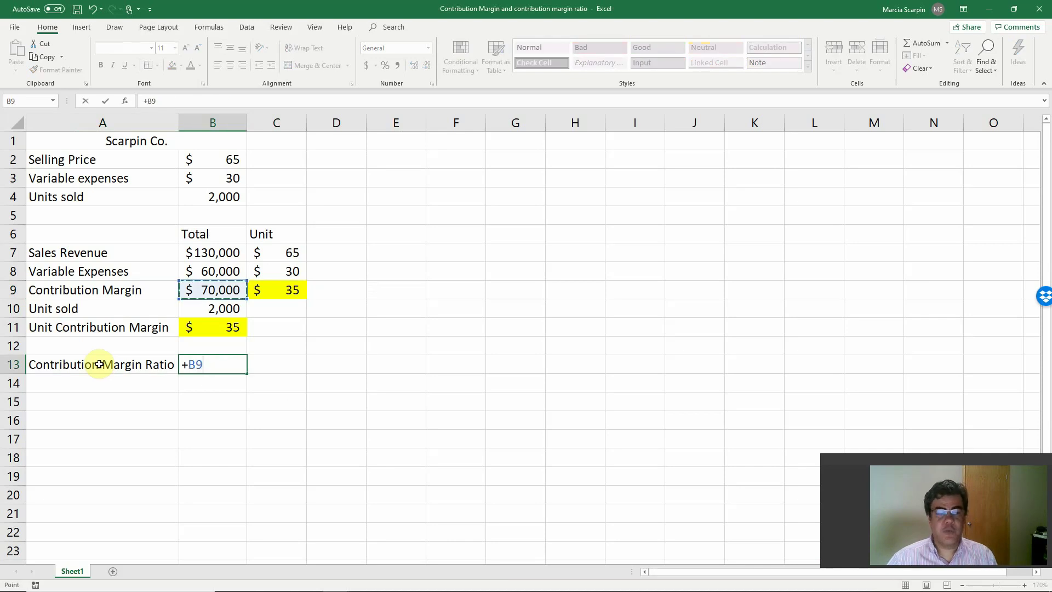
type("/")
key("Up")
key("Up")
key("Up")
key("Up")
key("Up")
key("Up")
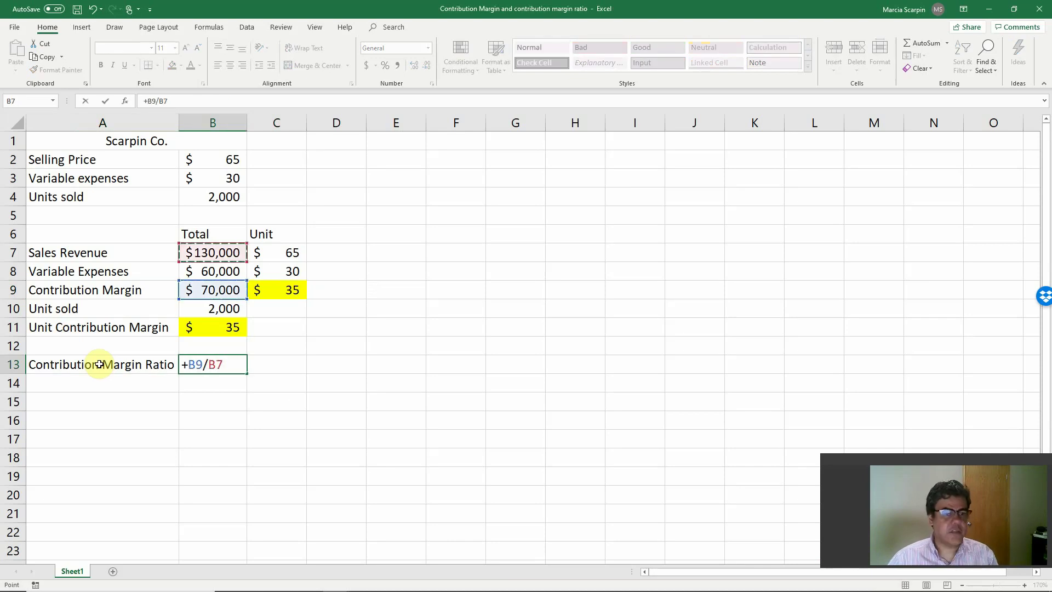
key("Return")
Step: Format the ratio in B13 as a percentage with two decimal places
key("Up")
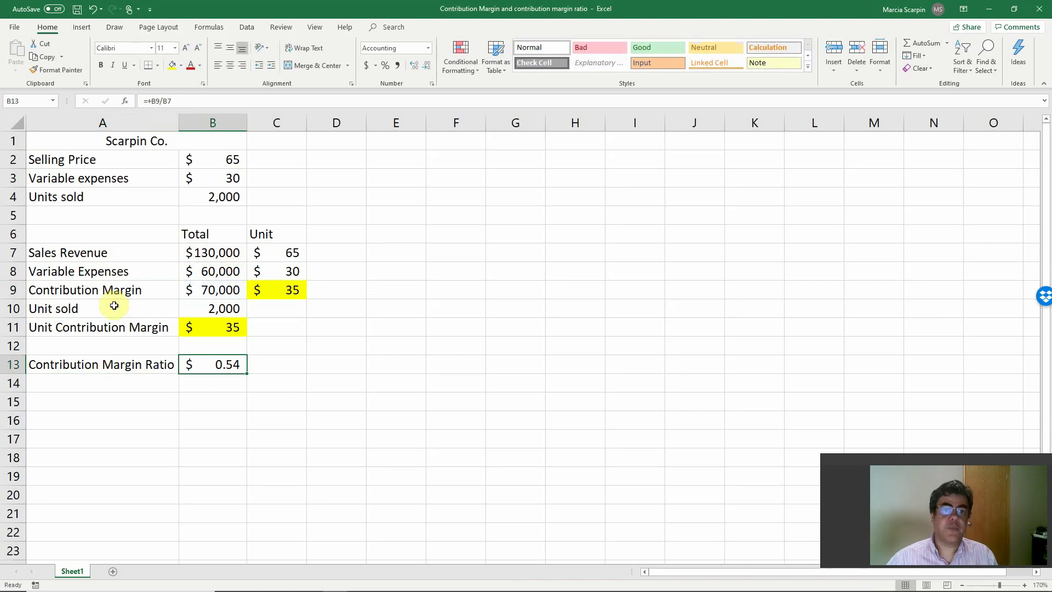
left_click(385, 65)
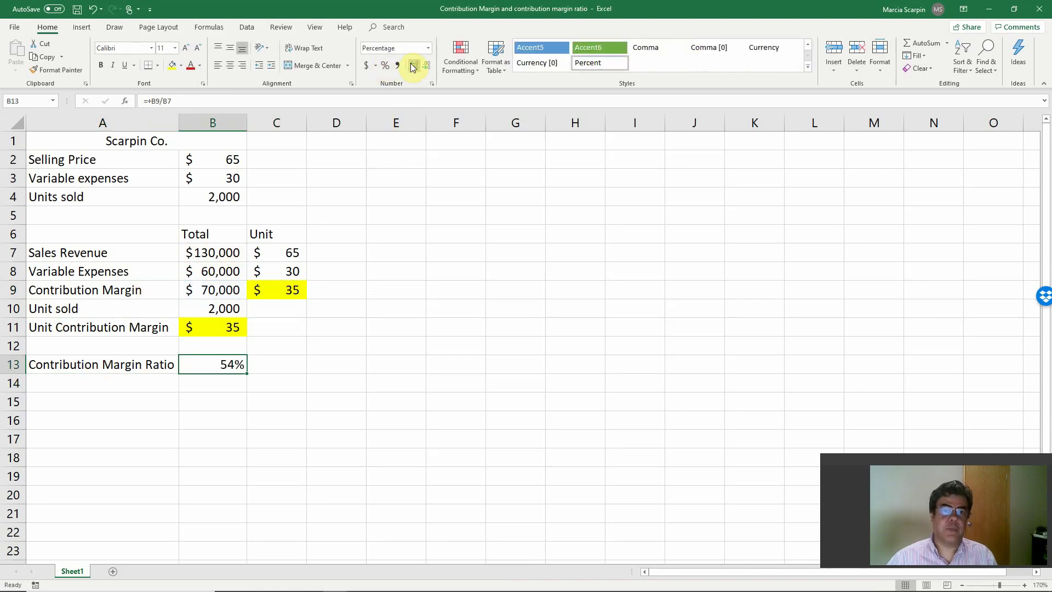
left_click(413, 66)
left_click(413, 66)
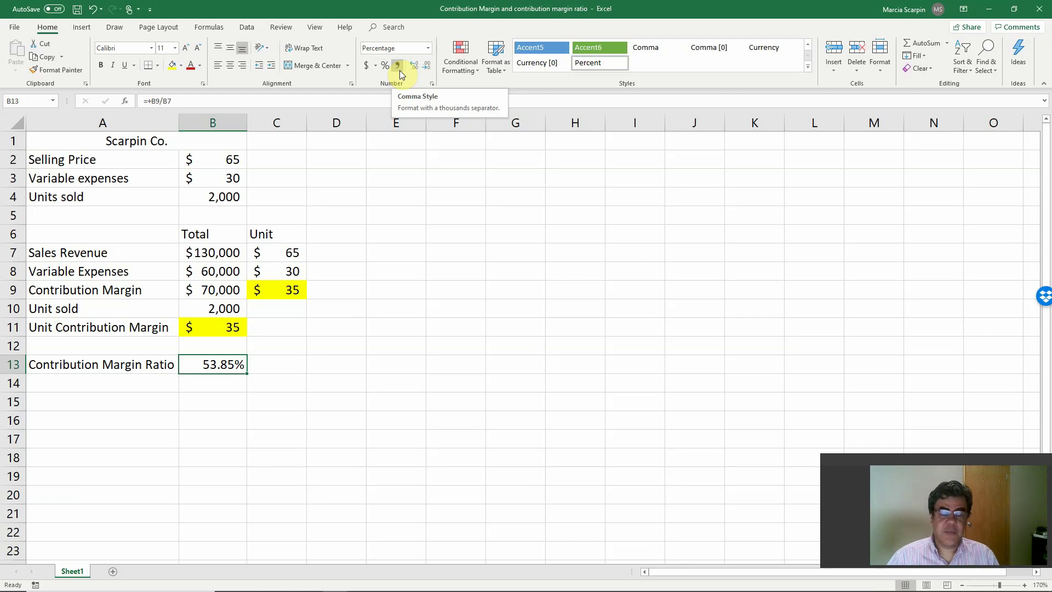
Step: Calculate the per-unit contribution margin ratio in C13 by dividing C9 by C7
key("Right")
type("+")
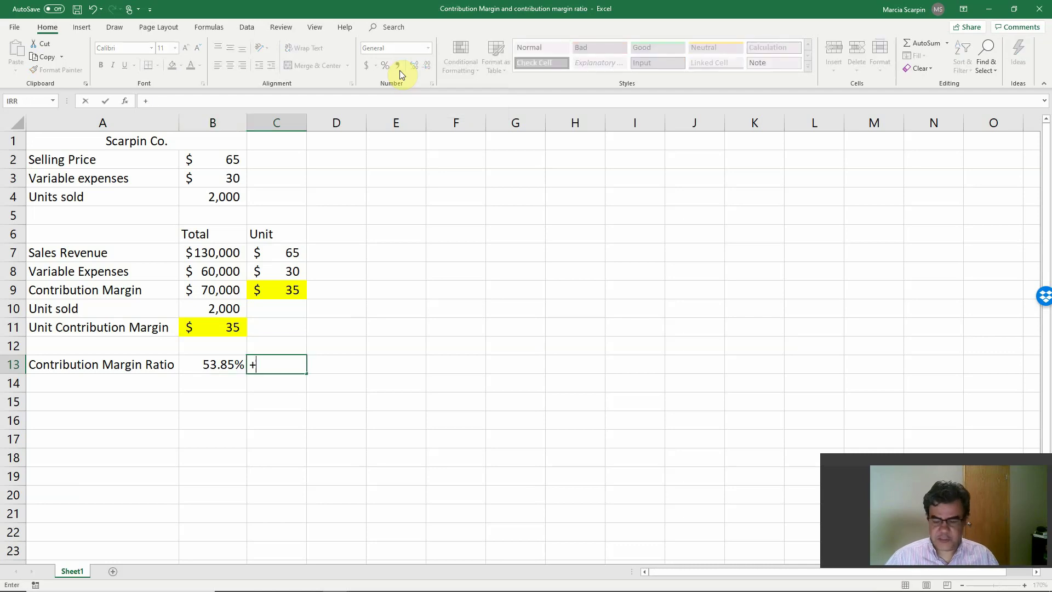
key("Up")
key("Up")
key("Up")
key("Up")
type("/")
key("Up")
key("Up")
key("Up")
key("Up")
key("Up")
key("Up")
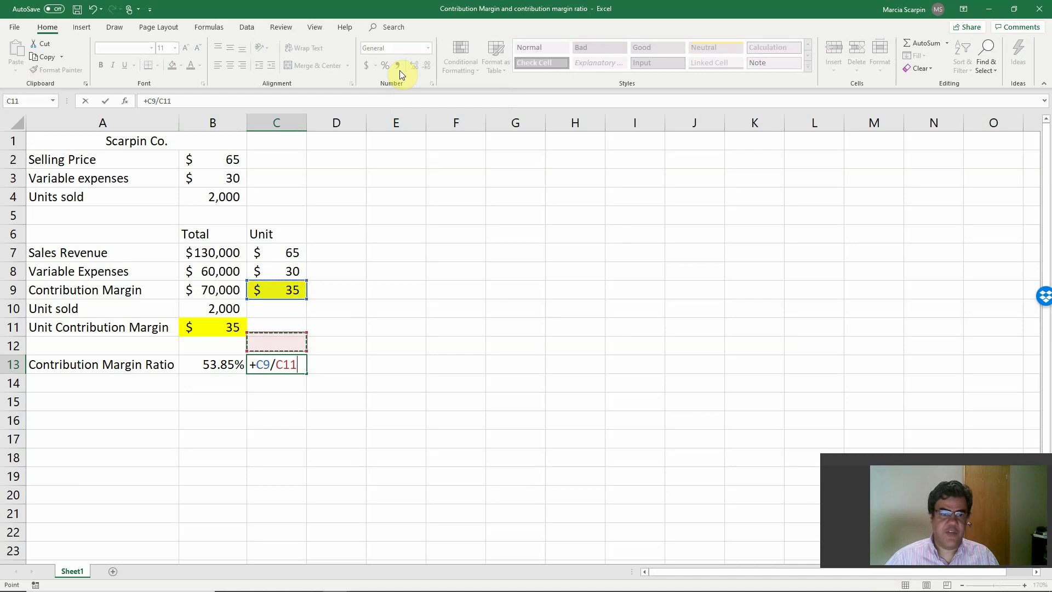
key("Return")
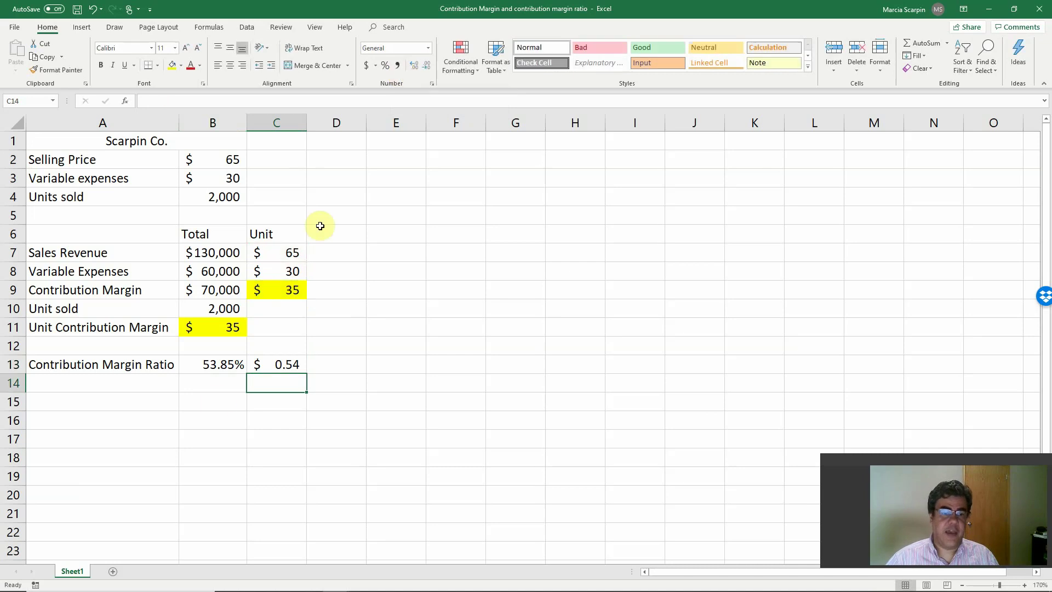
Step: Copy the percentage format of B13 onto the per-unit ratio in C13
left_click(219, 367)
left_click(57, 69)
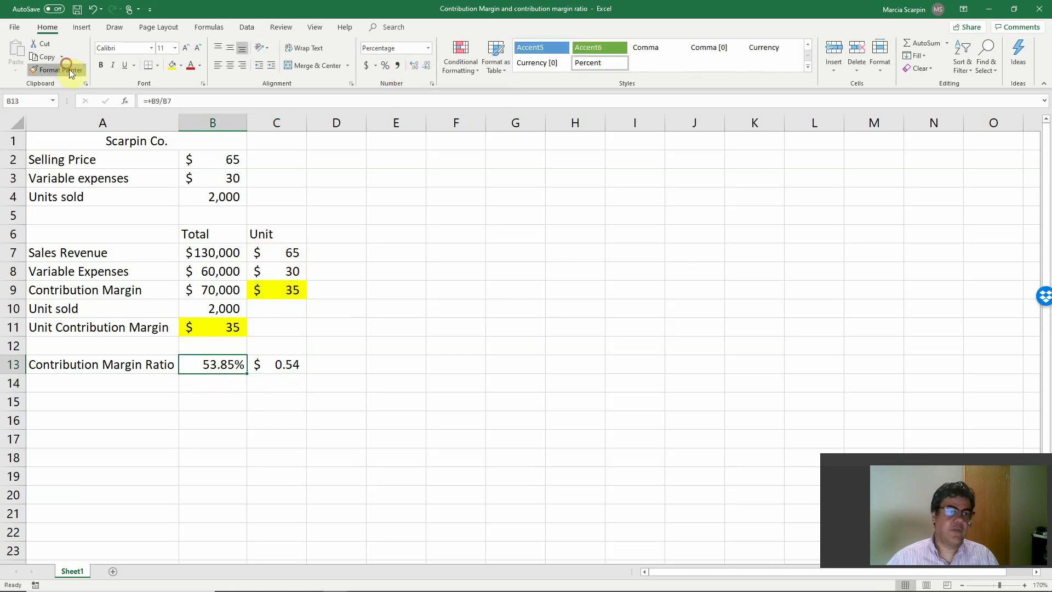
left_click(290, 380)
left_click(207, 360)
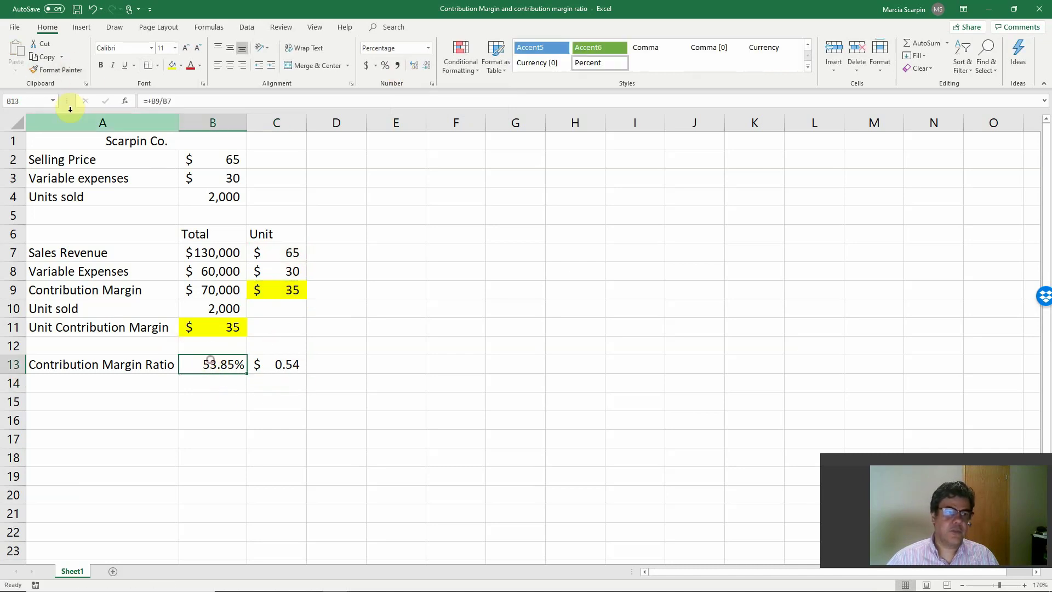
left_click(57, 70)
left_click(295, 365)
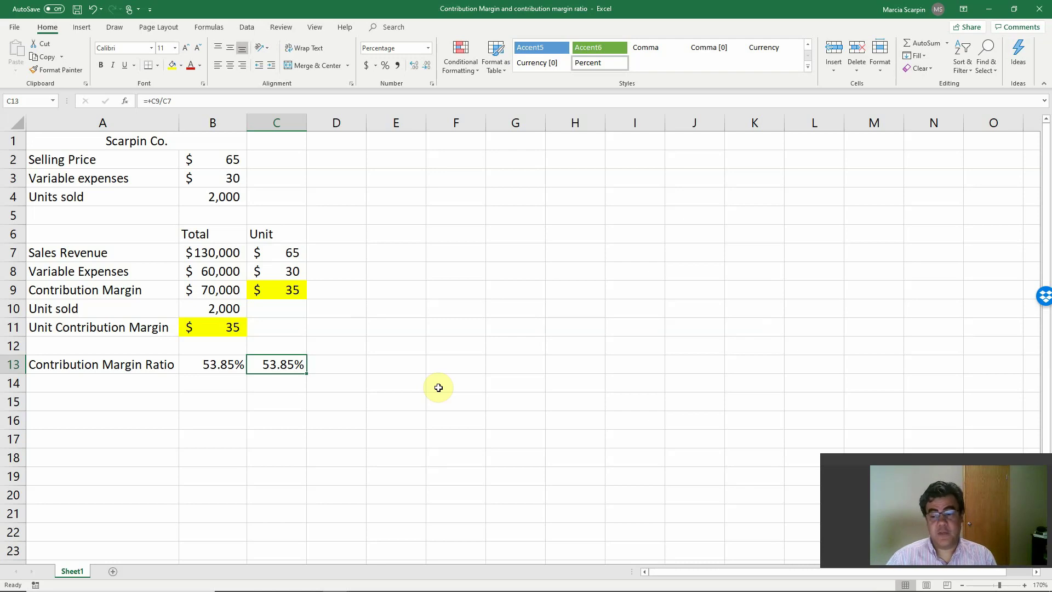
Step: Switch to the PowerPoint slide show and advance to the closing Thank you slide
key("alt+Tab")
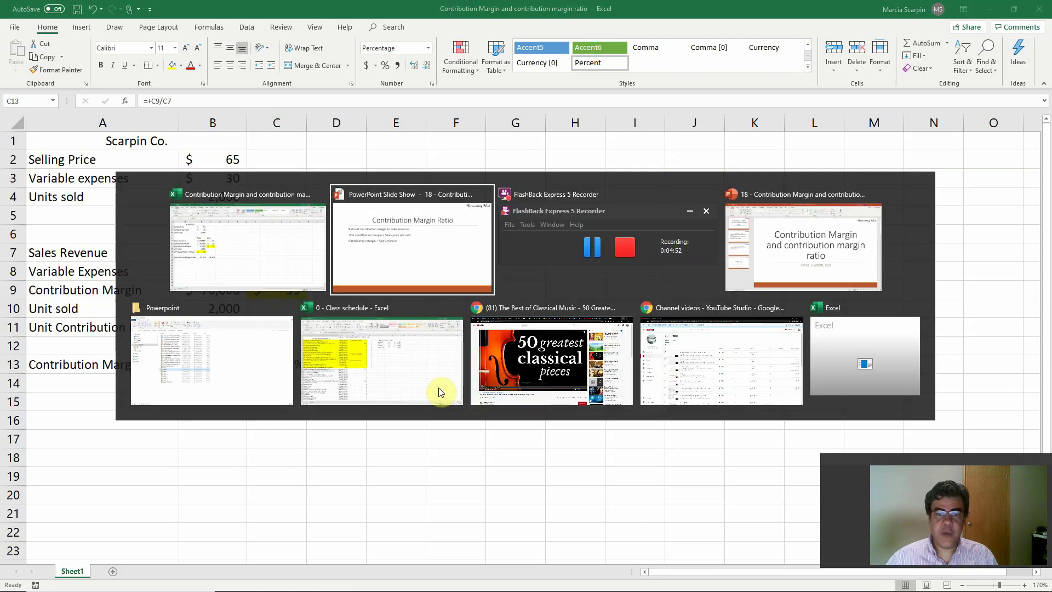
key("Right")
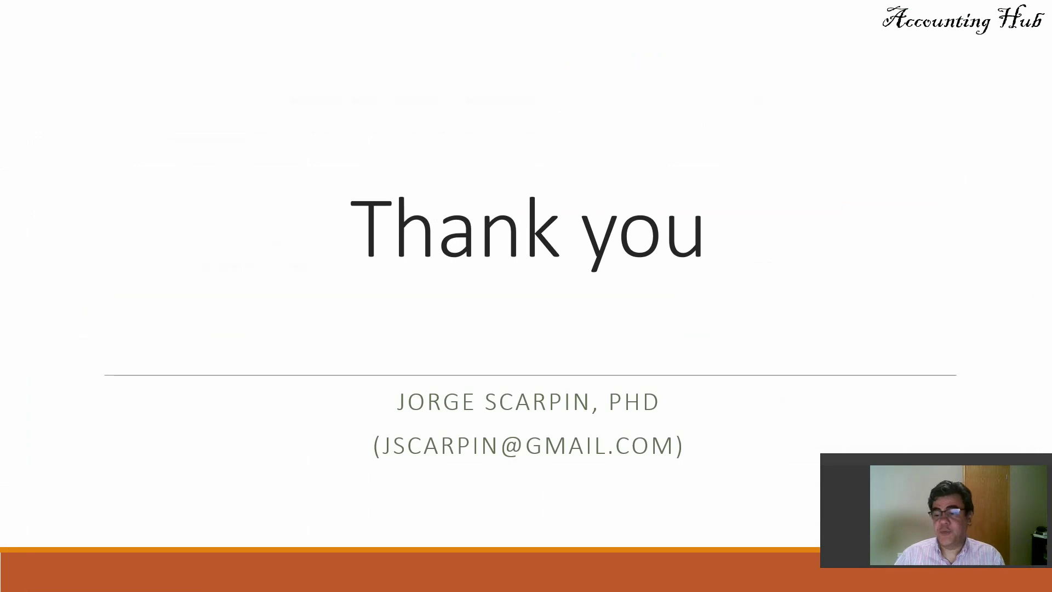